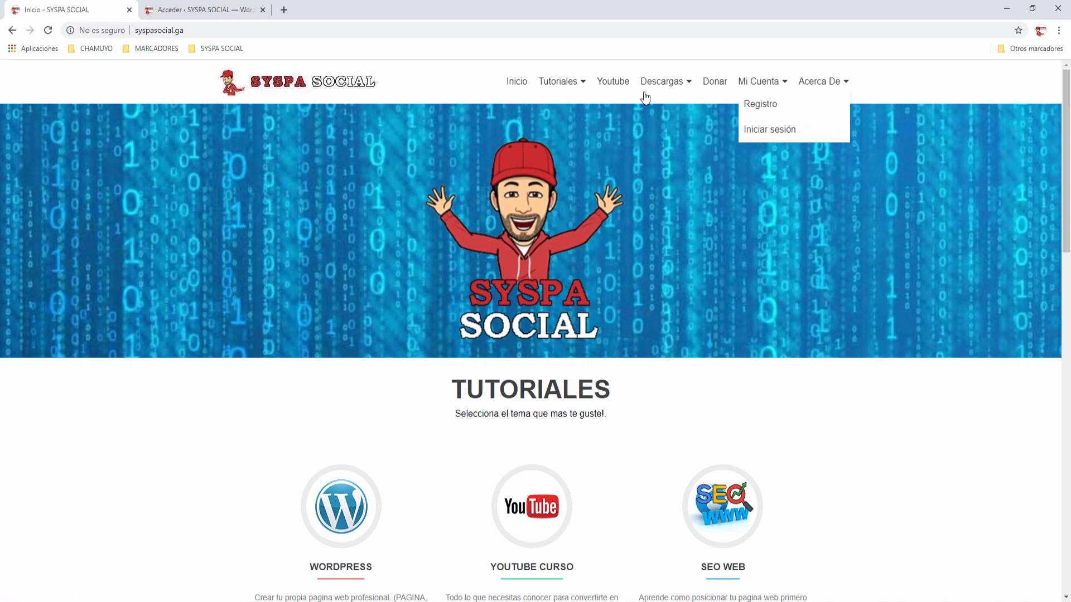
# Step: Log in to the WordPress admin with the account credentials and open the Añadir plugins page
pyautogui.click(201, 10)
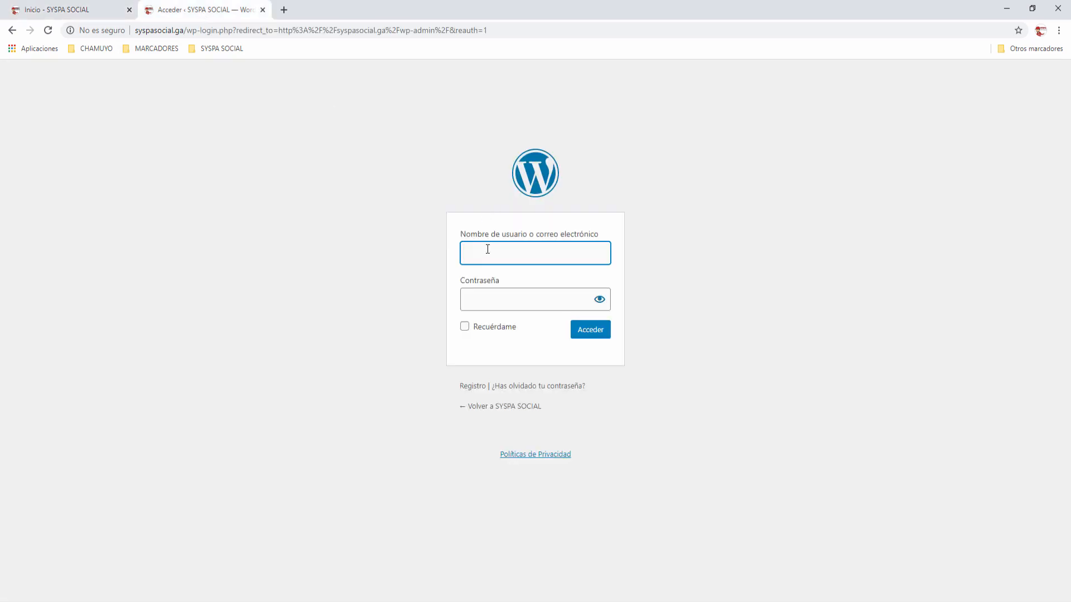
pyautogui.write('admin')
pyautogui.press('Tab')
pyautogui.write('••')
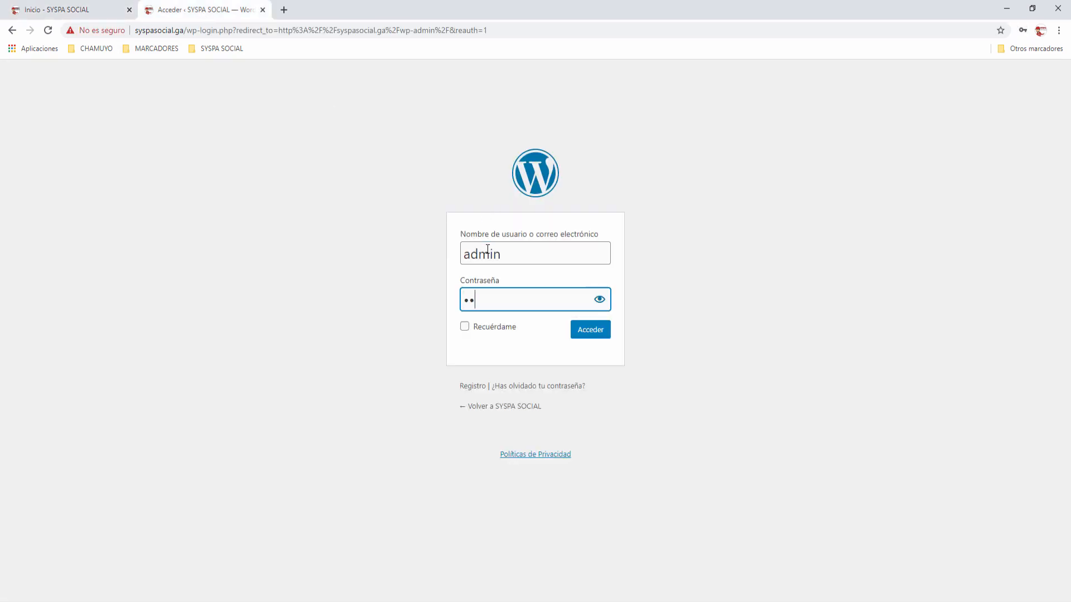
pyautogui.write('••••••')
pyautogui.press('Return')
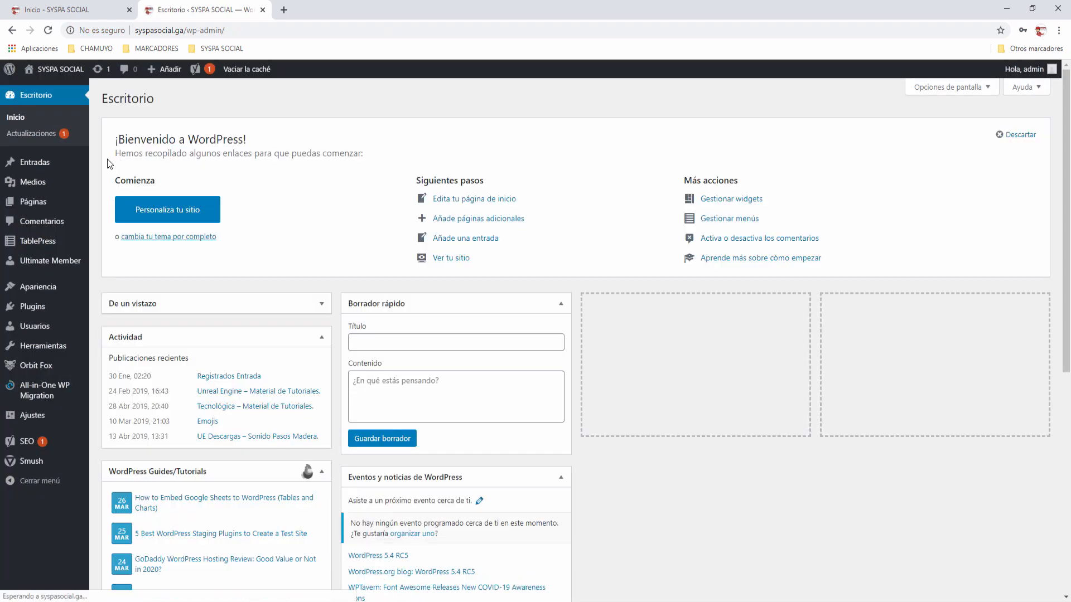
pyautogui.click(39, 310)
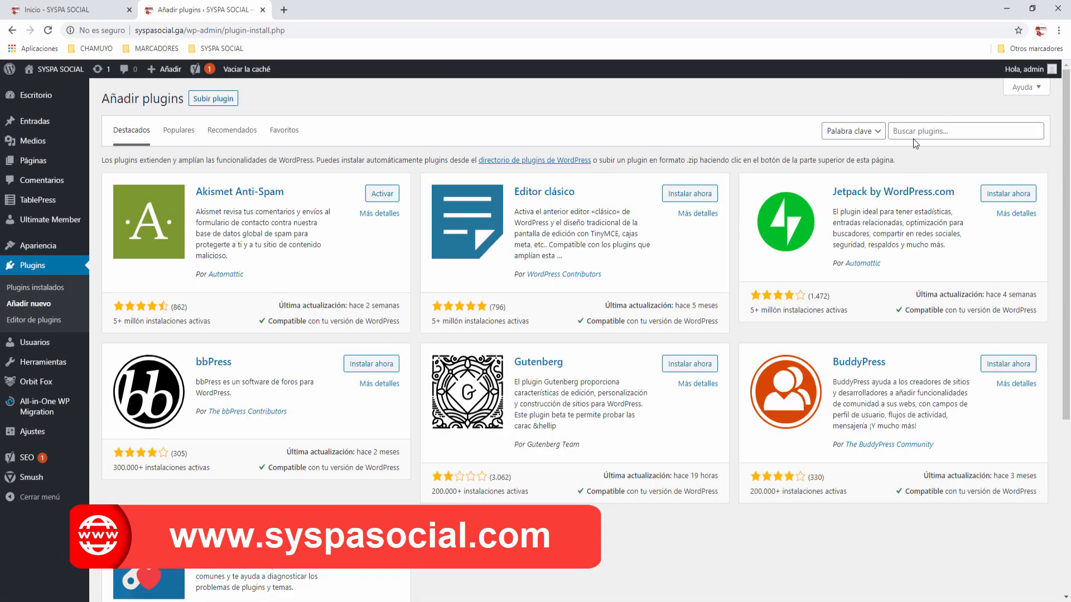
# Step: Search plugins for 'wpforms', then install and activate Contact Form by WPForms
pyautogui.click(914, 132)
pyautogui.write('wpf')
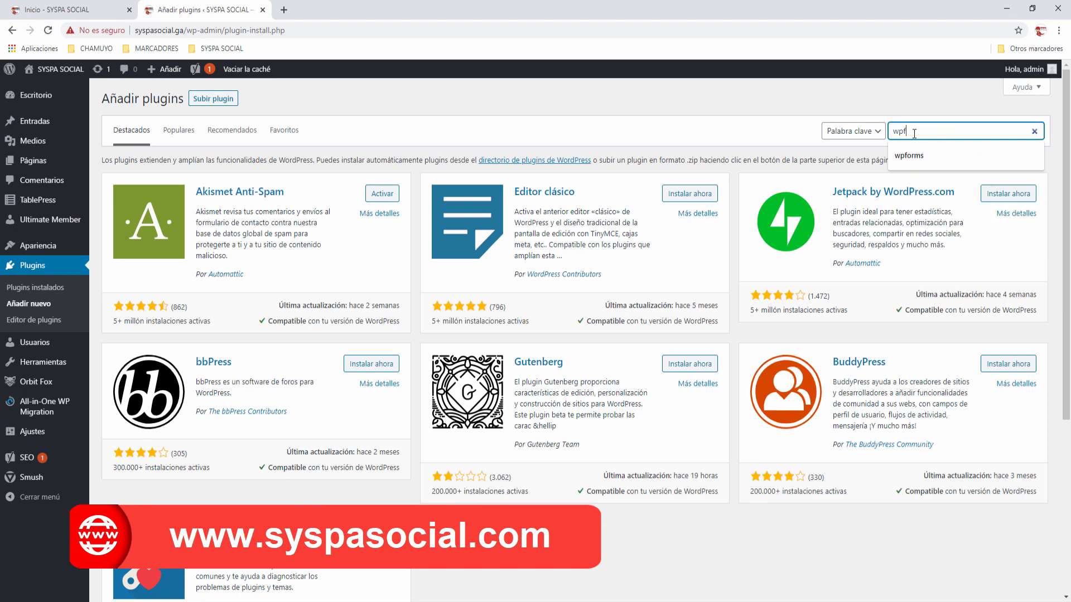
pyautogui.write('orms')
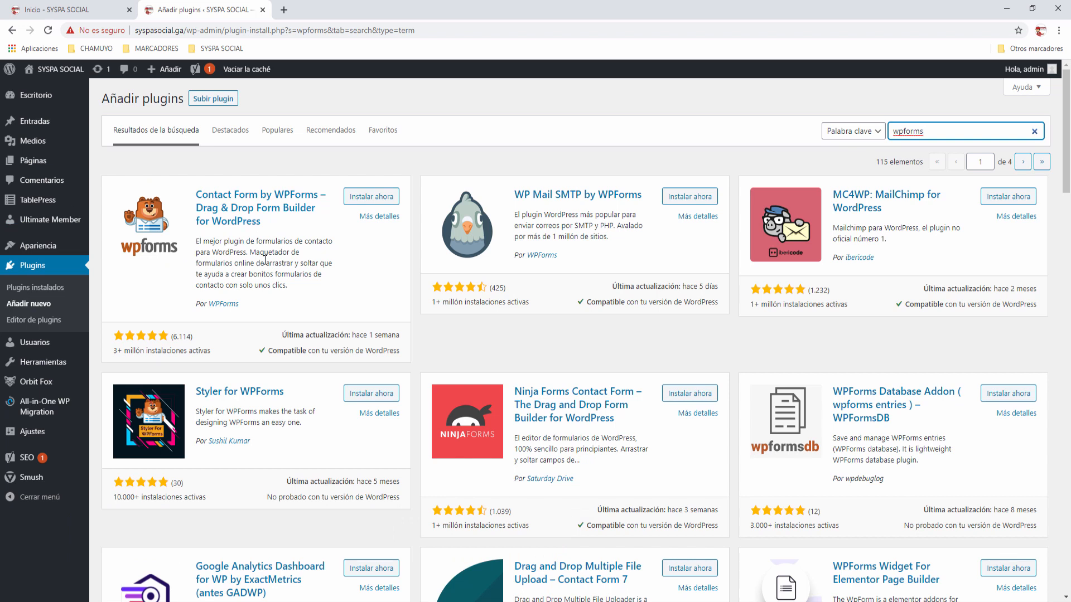
pyautogui.click(373, 199)
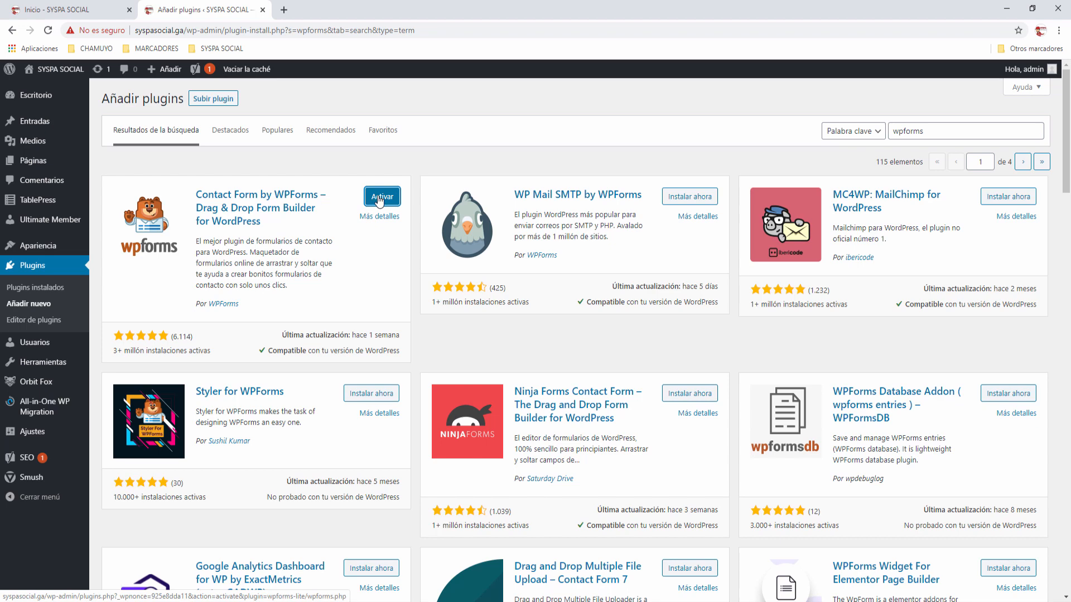
pyautogui.click(379, 200)
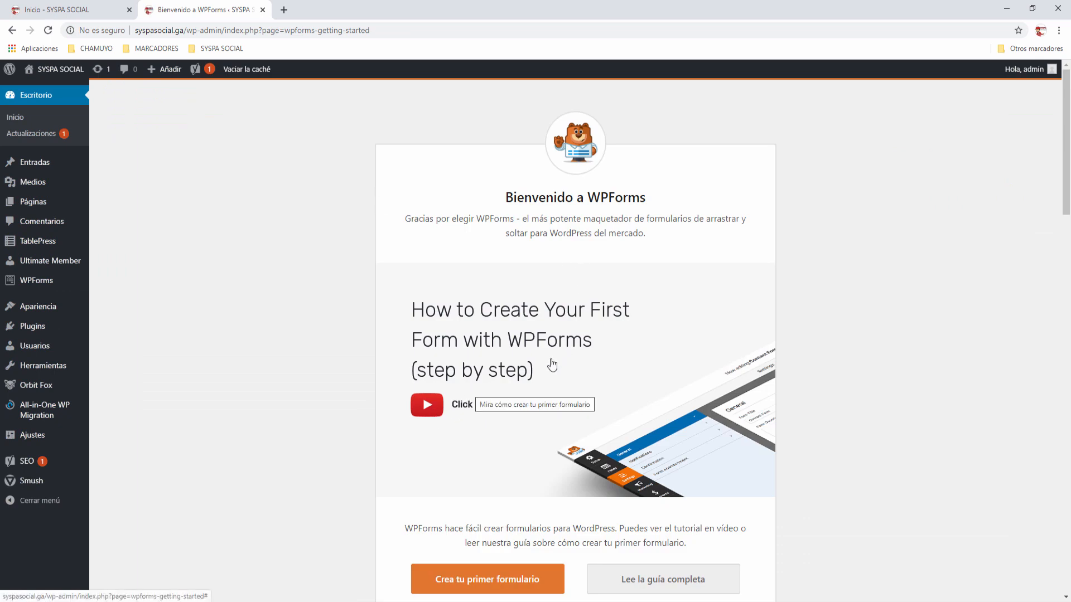
pyautogui.scroll(-3, 591, 342)
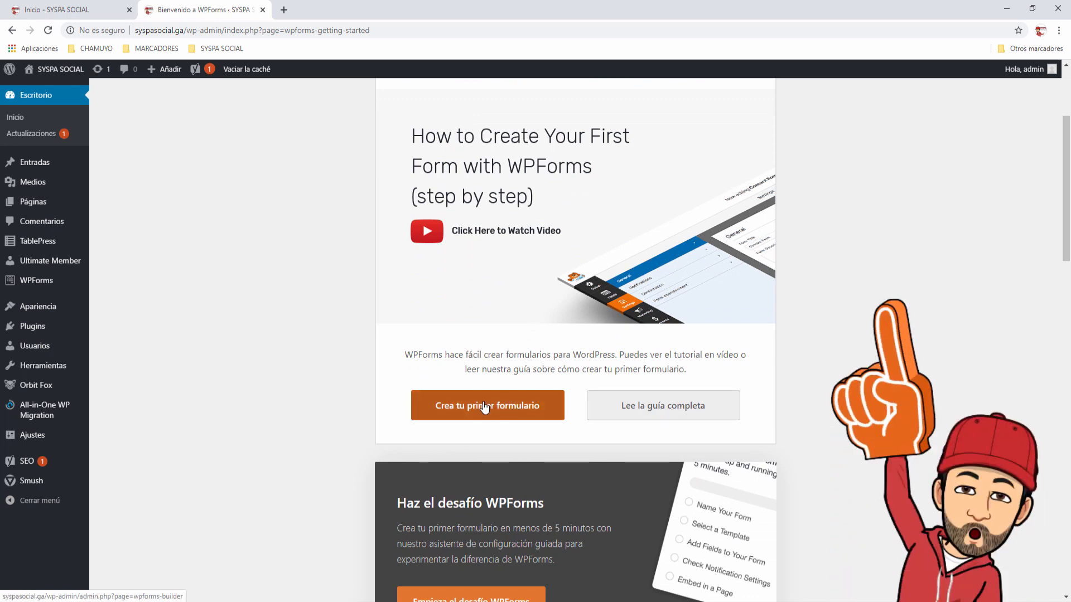
pyautogui.scroll(-3, 494, 410)
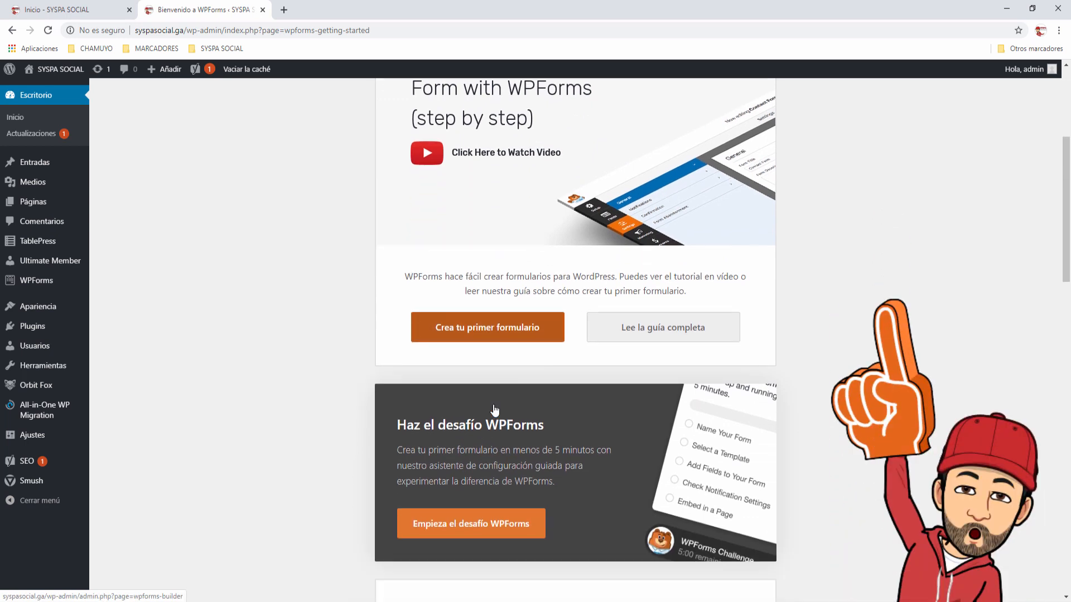
pyautogui.scroll(-3, 493, 410)
pyautogui.scroll(-2, 494, 410)
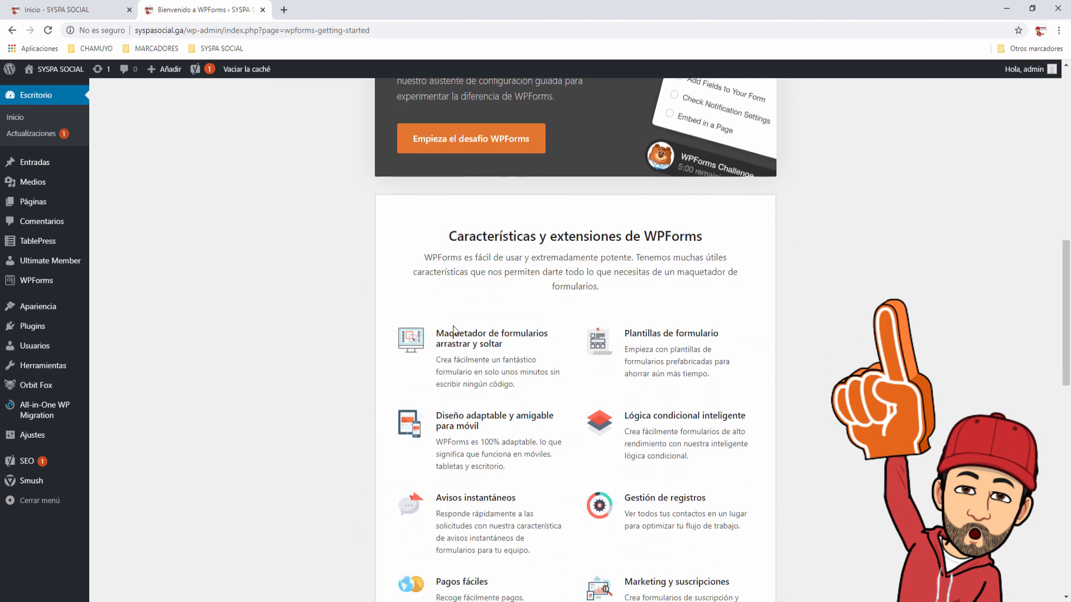
pyautogui.scroll(-8, 563, 311)
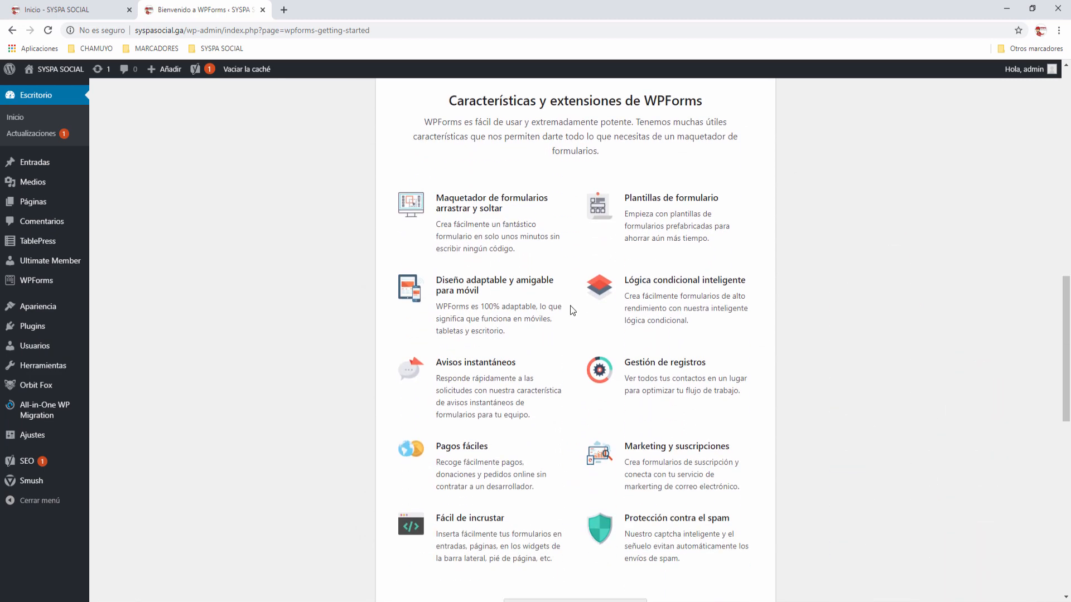
pyautogui.scroll(-3, 561, 306)
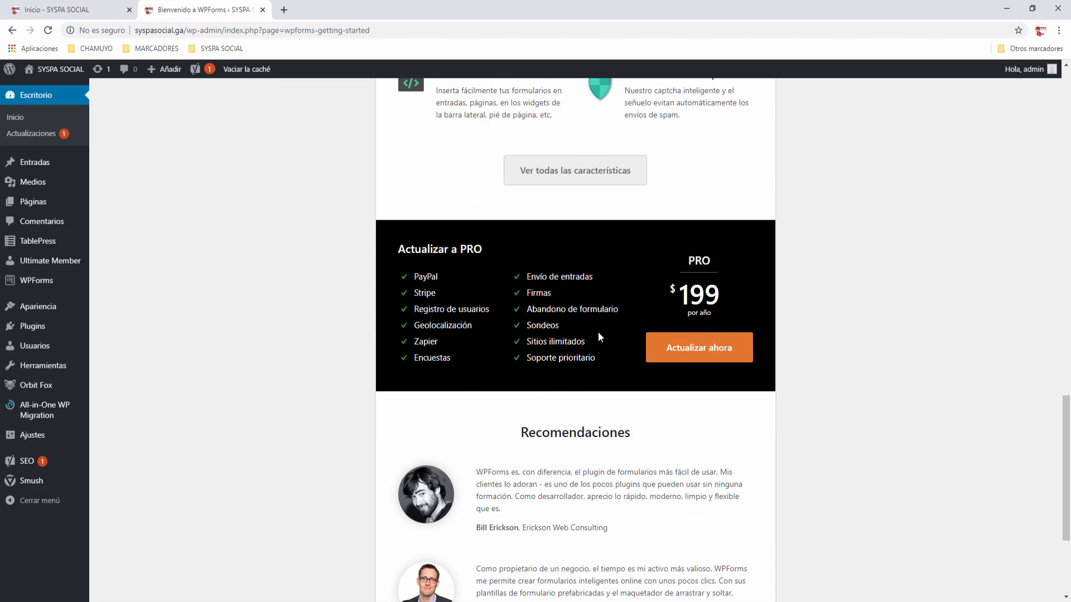
pyautogui.scroll(15, 598, 333)
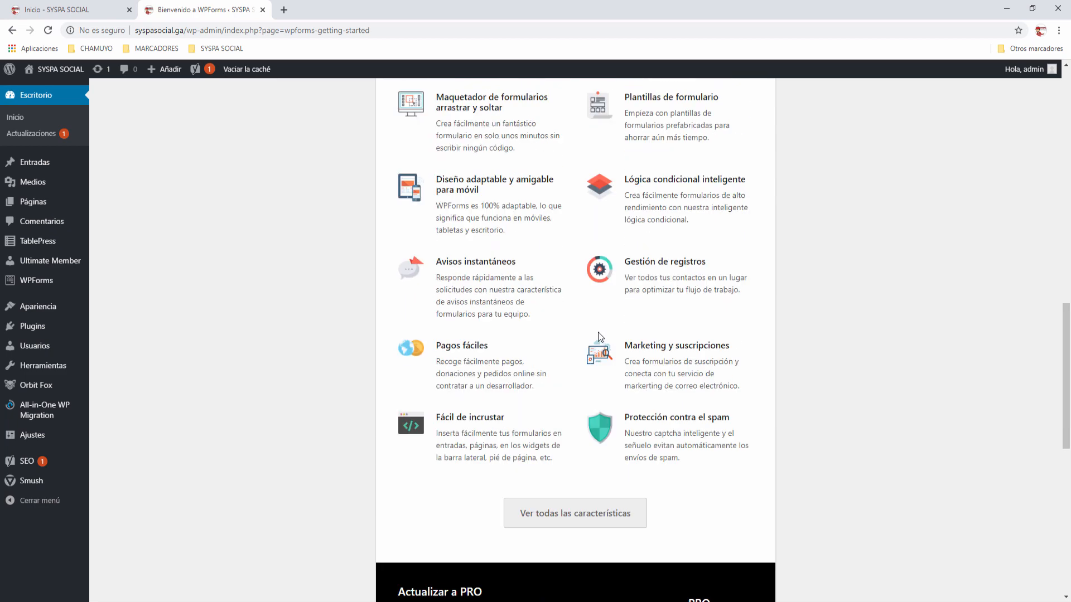
pyautogui.scroll(1, 598, 332)
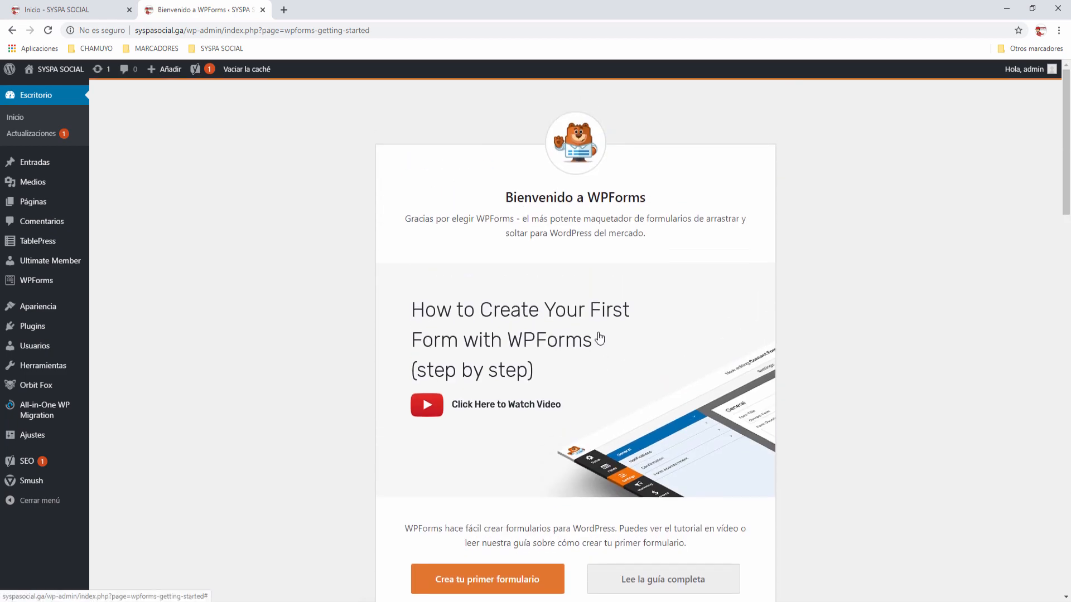
pyautogui.moveTo(29, 285)
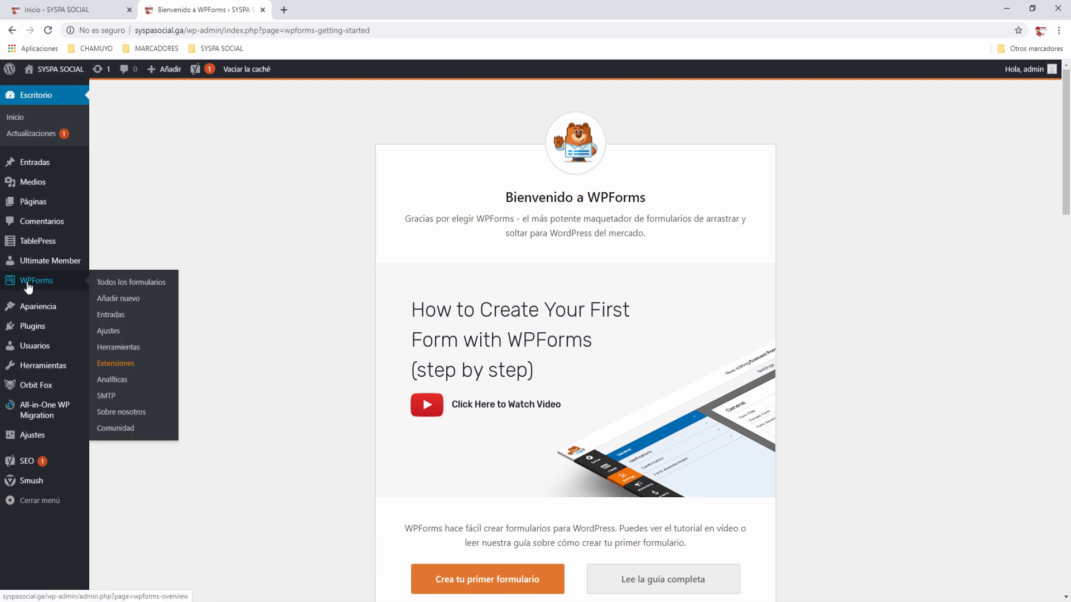
# Step: Start a new WPForms form from the Todos los formularios overview
pyautogui.click(37, 281)
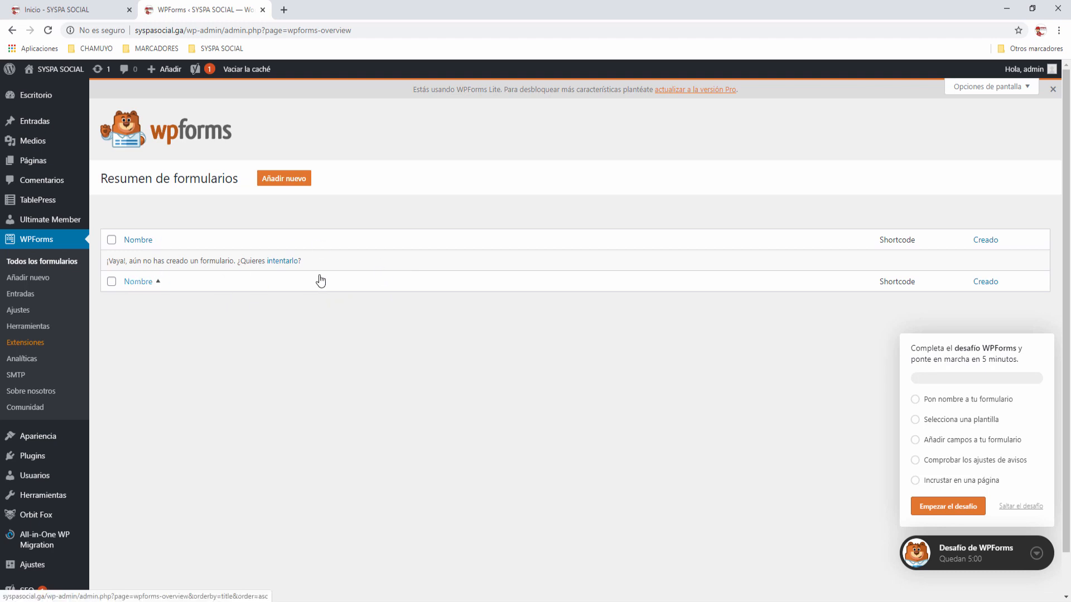
pyautogui.click(285, 179)
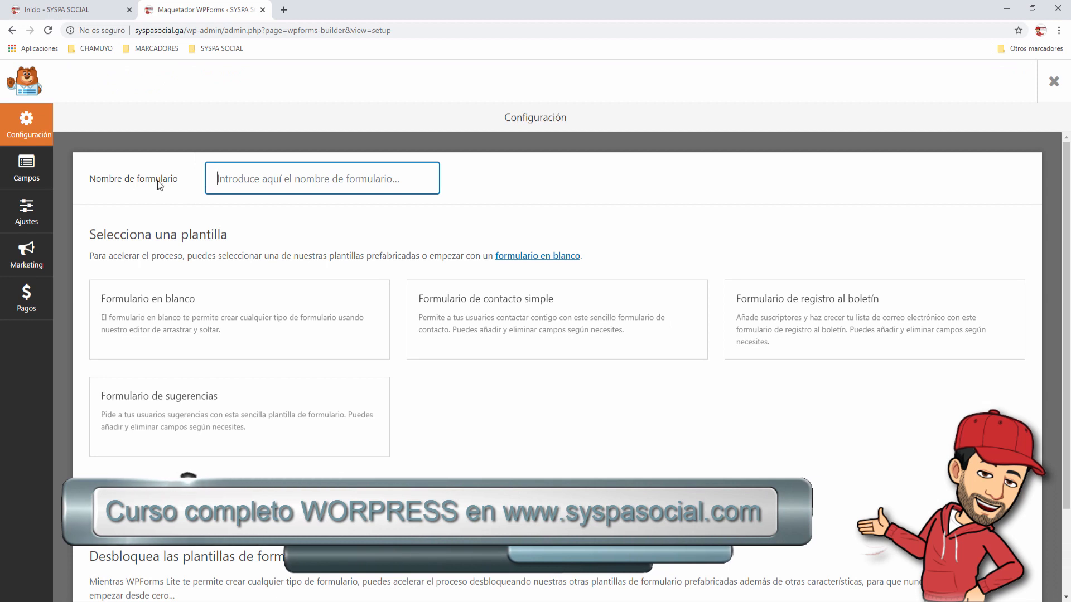
# Step: Name the form 'SYSPA CONTACTO DEMO' and build it from the simple contact form template
pyautogui.write('SYSPA')
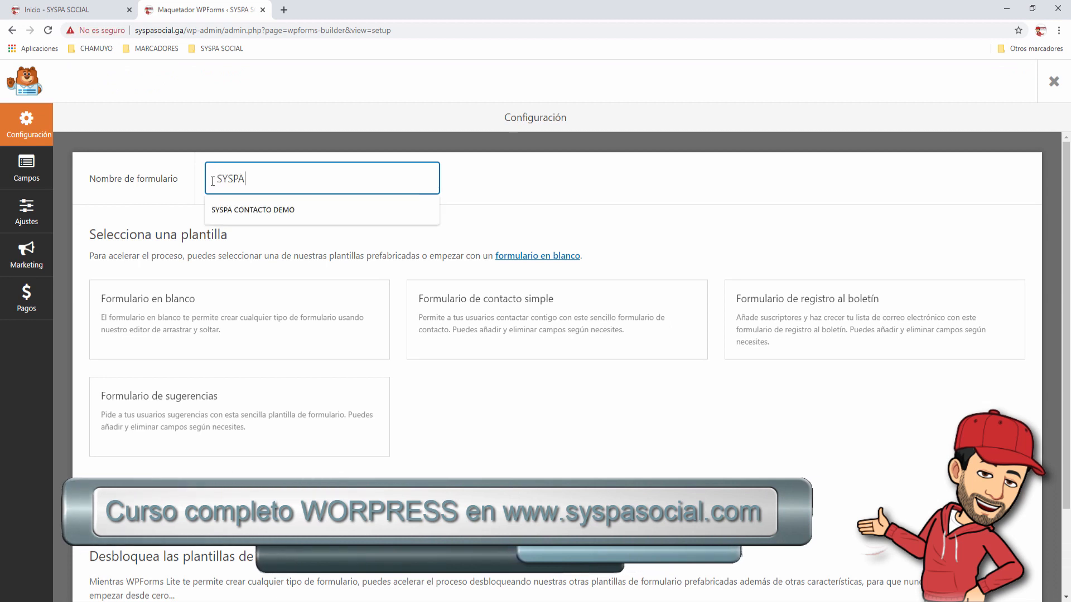
pyautogui.write(' CONTA')
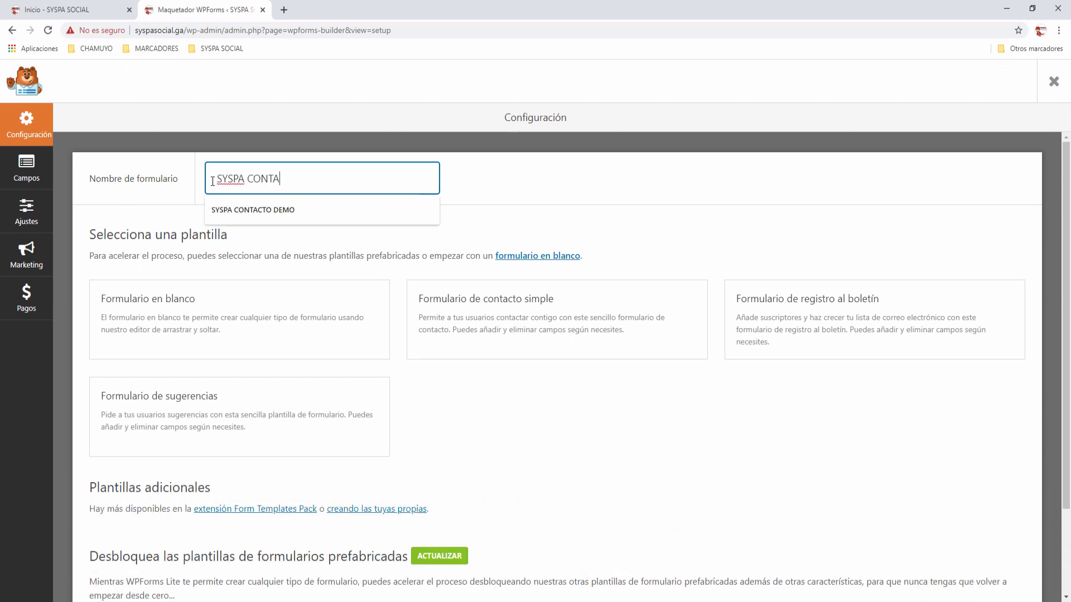
pyautogui.write('CTO DEMO')
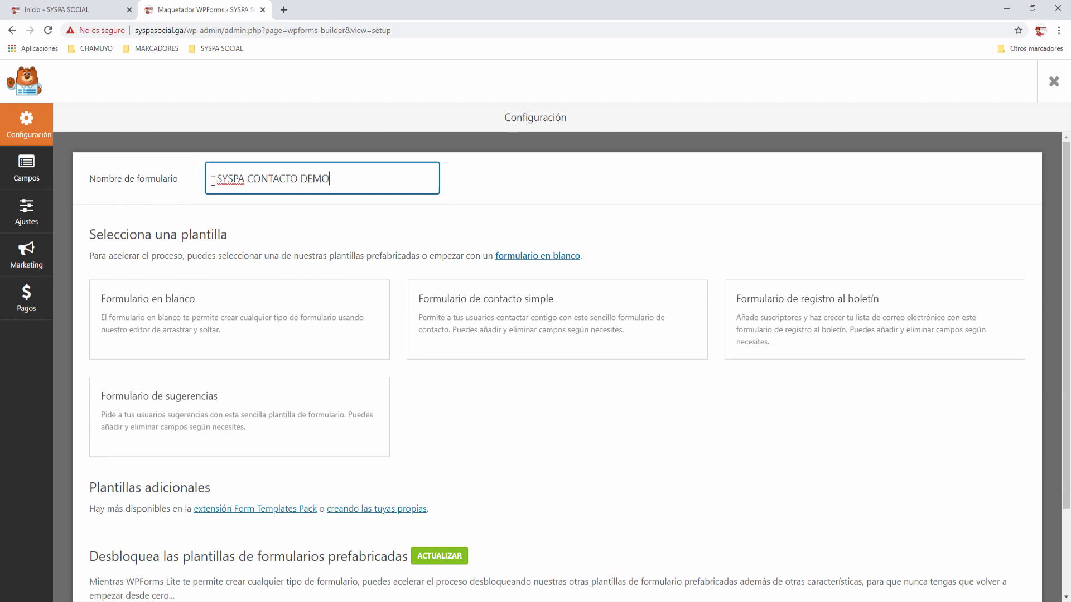
pyautogui.click(594, 402)
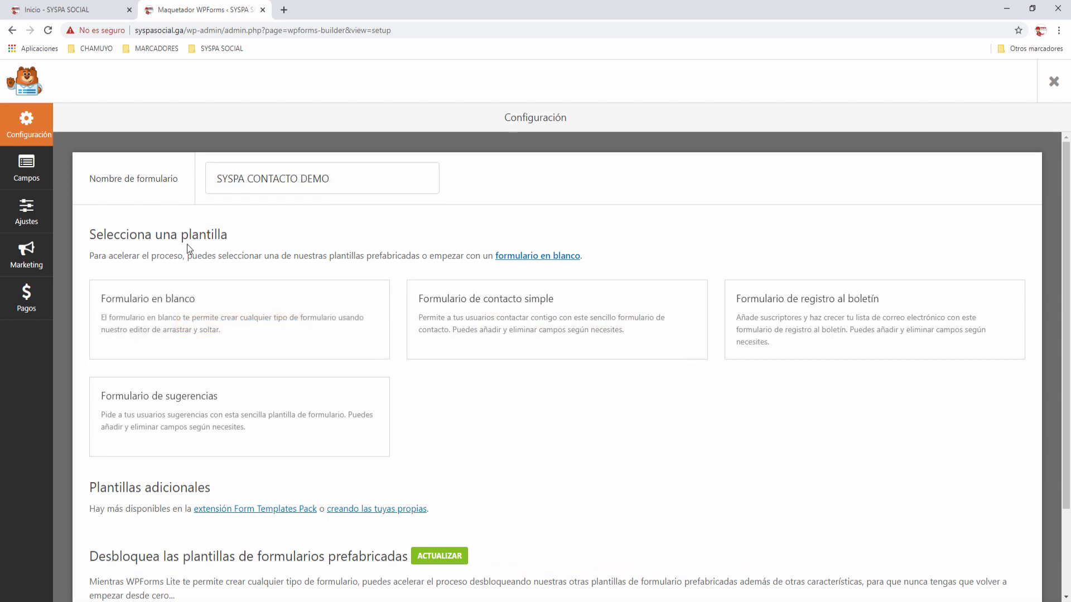
pyautogui.moveTo(210, 308)
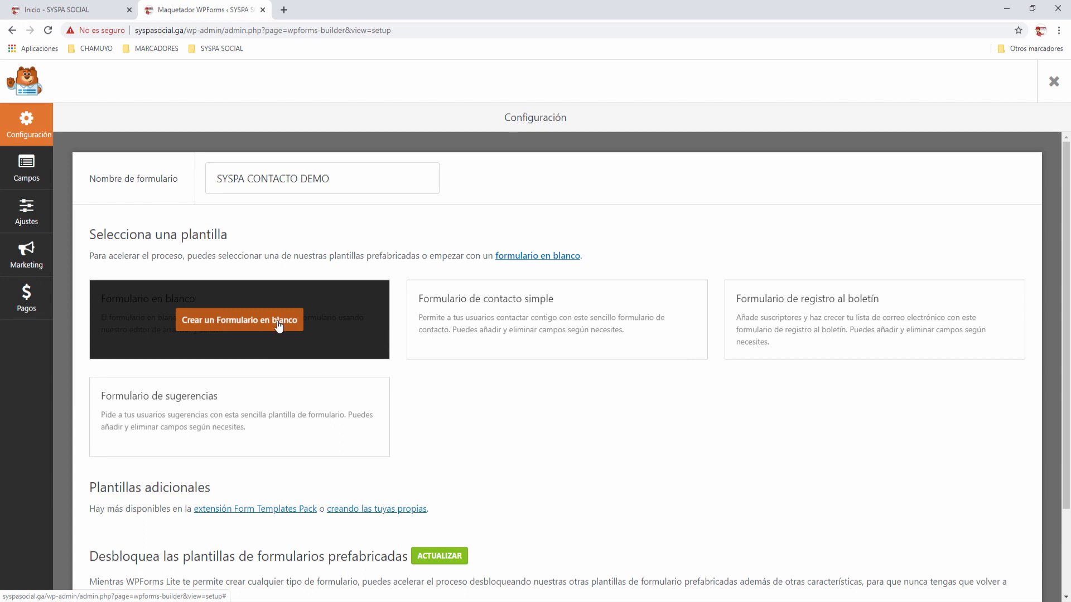
pyautogui.moveTo(527, 324)
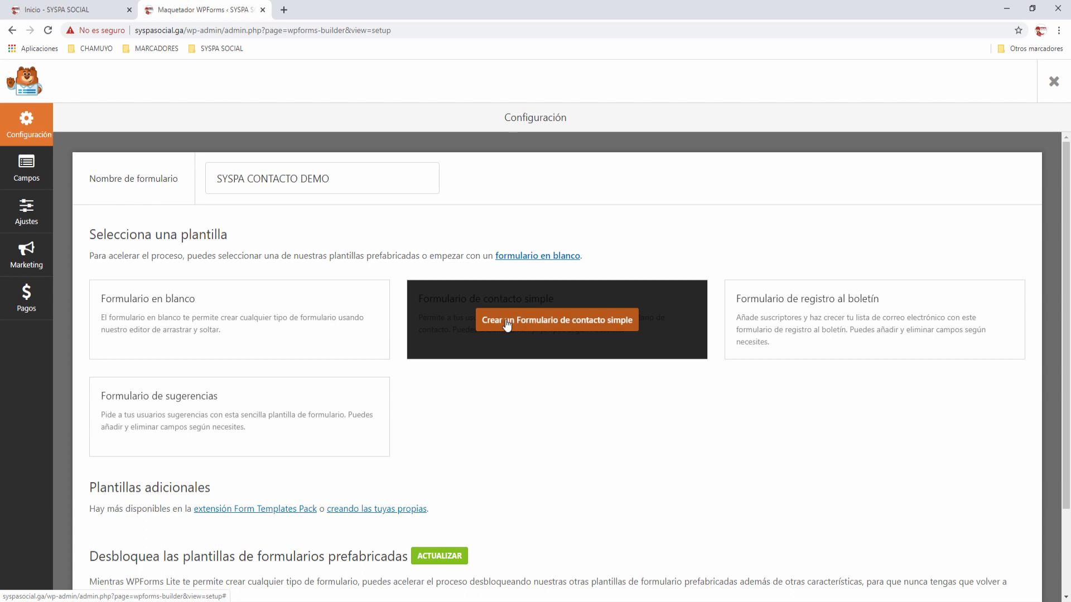
pyautogui.moveTo(848, 324)
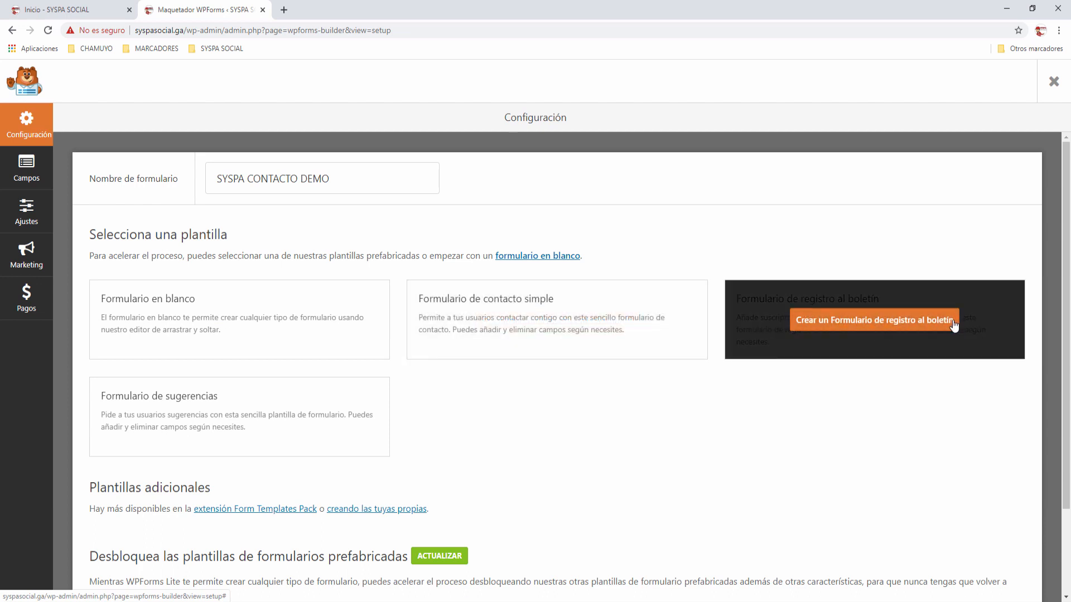
pyautogui.moveTo(197, 407)
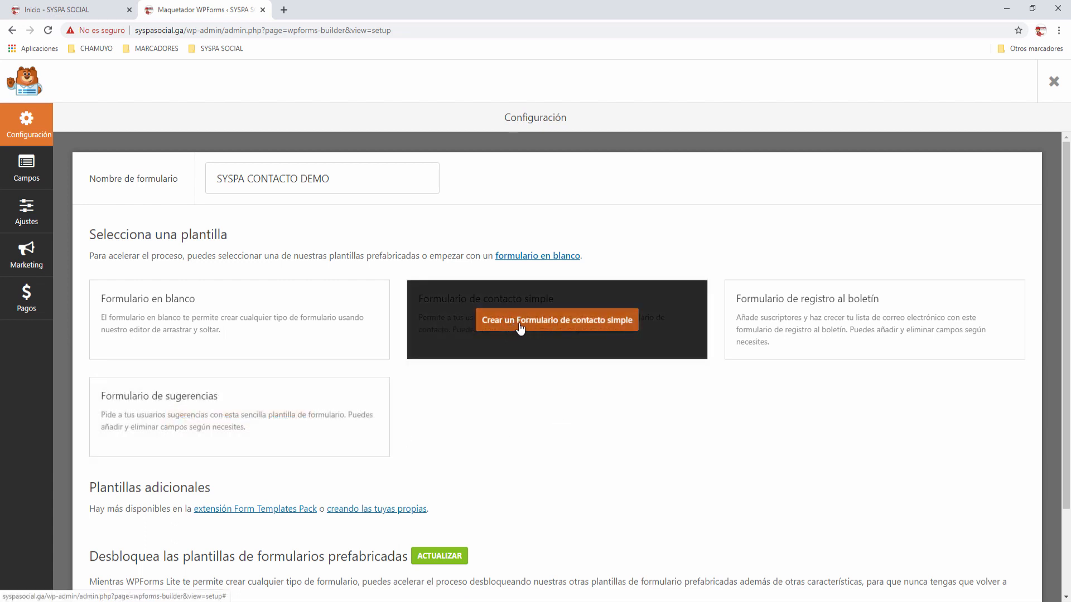
pyautogui.click(587, 326)
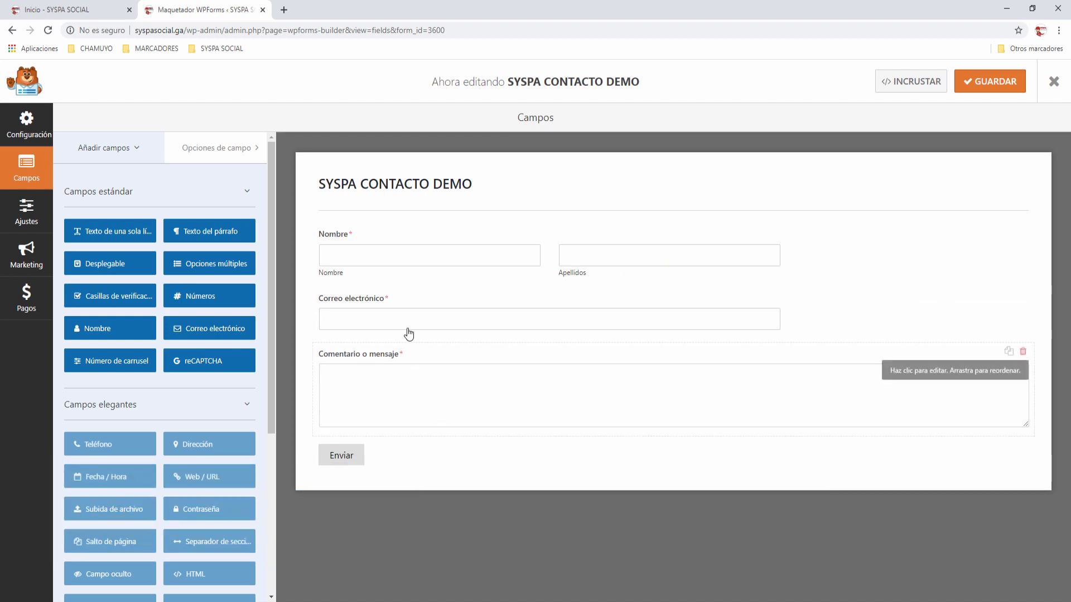
pyautogui.click(372, 264)
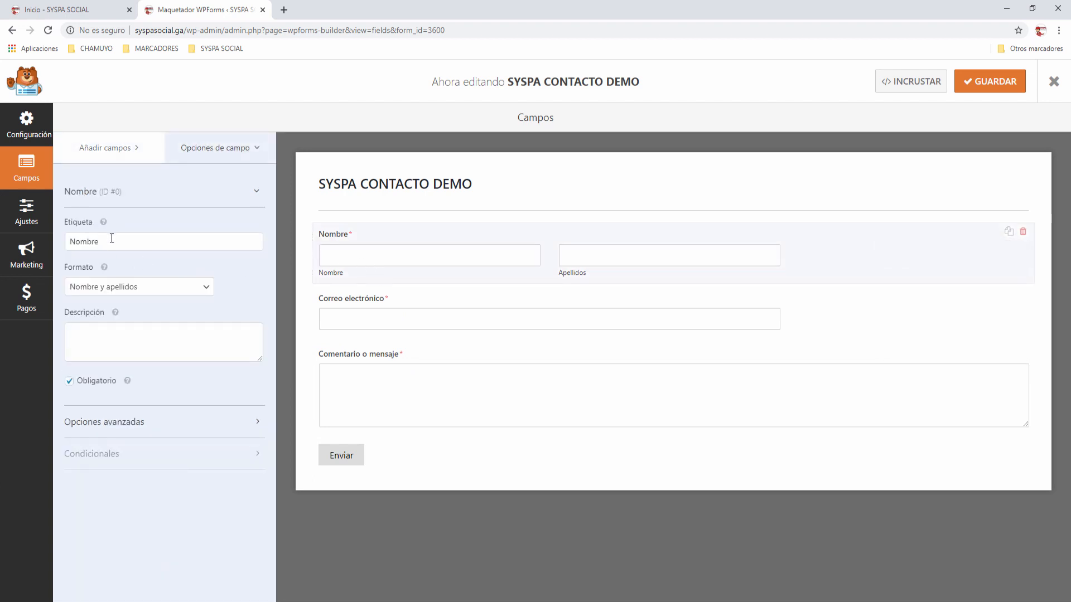
pyautogui.moveTo(111, 238); pyautogui.dragTo(53, 246)
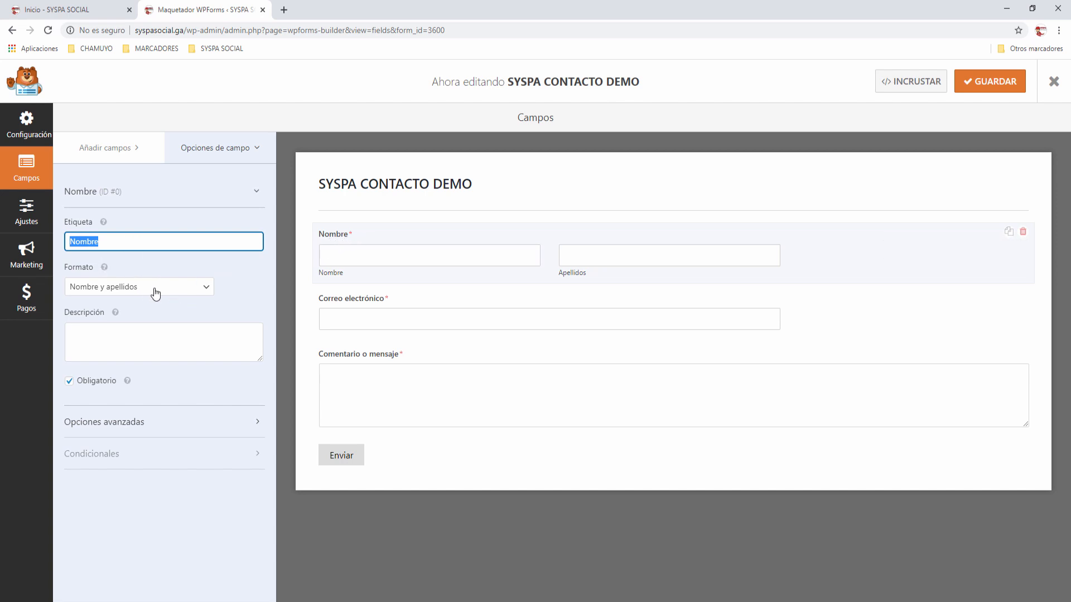
pyautogui.click(126, 341)
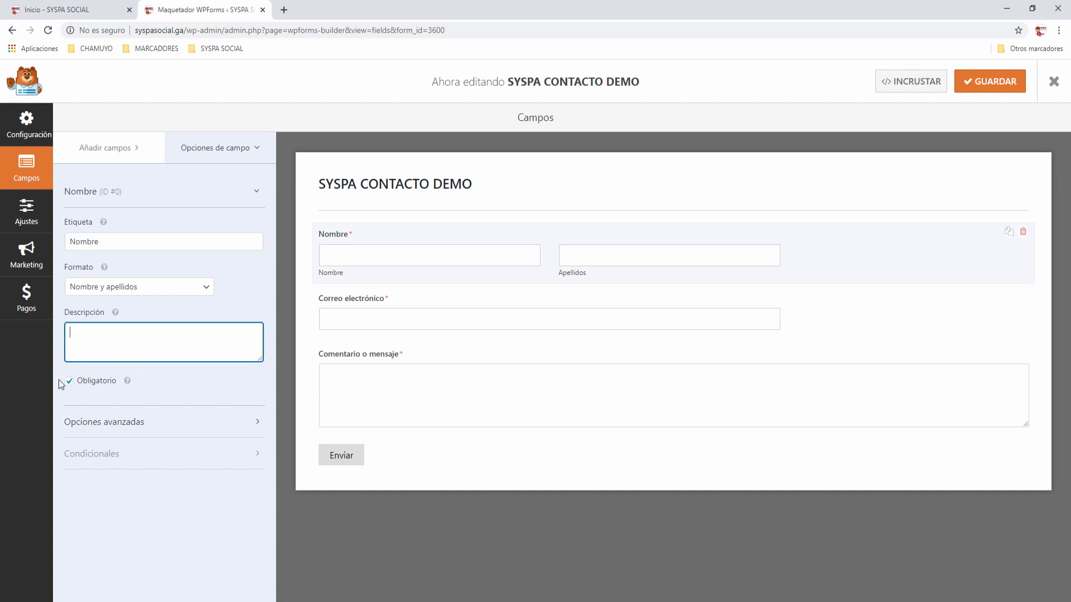
pyautogui.click(259, 423)
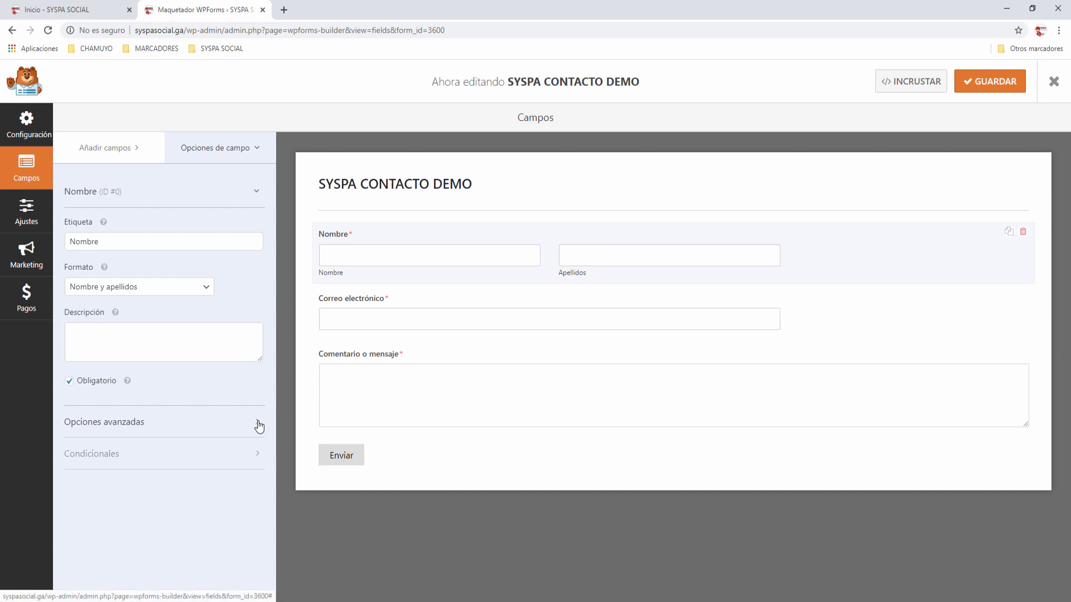
pyautogui.scroll(-2, 167, 456)
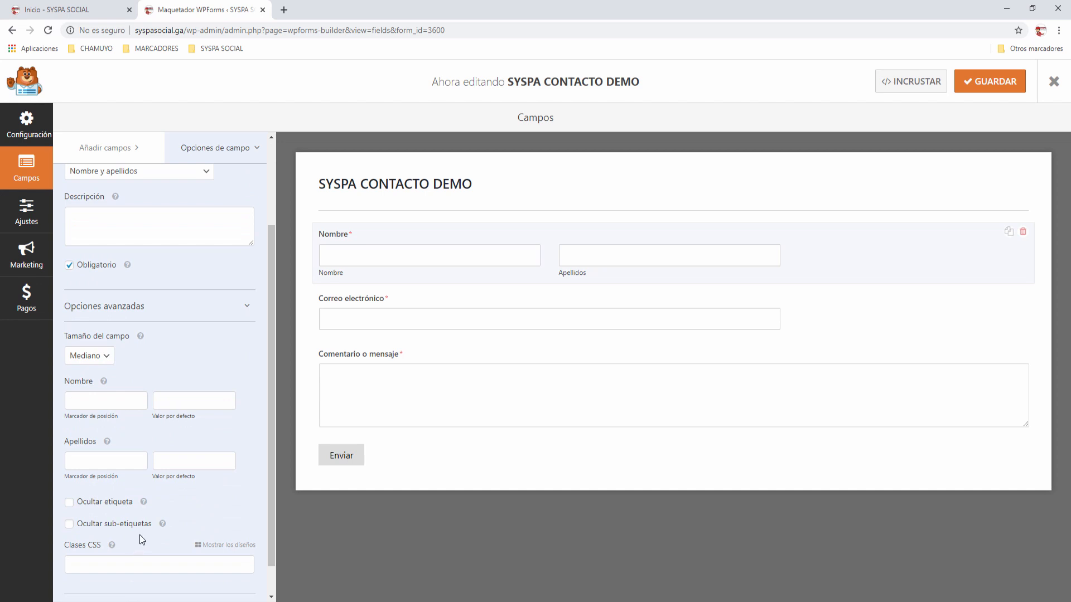
pyautogui.scroll(2, 139, 534)
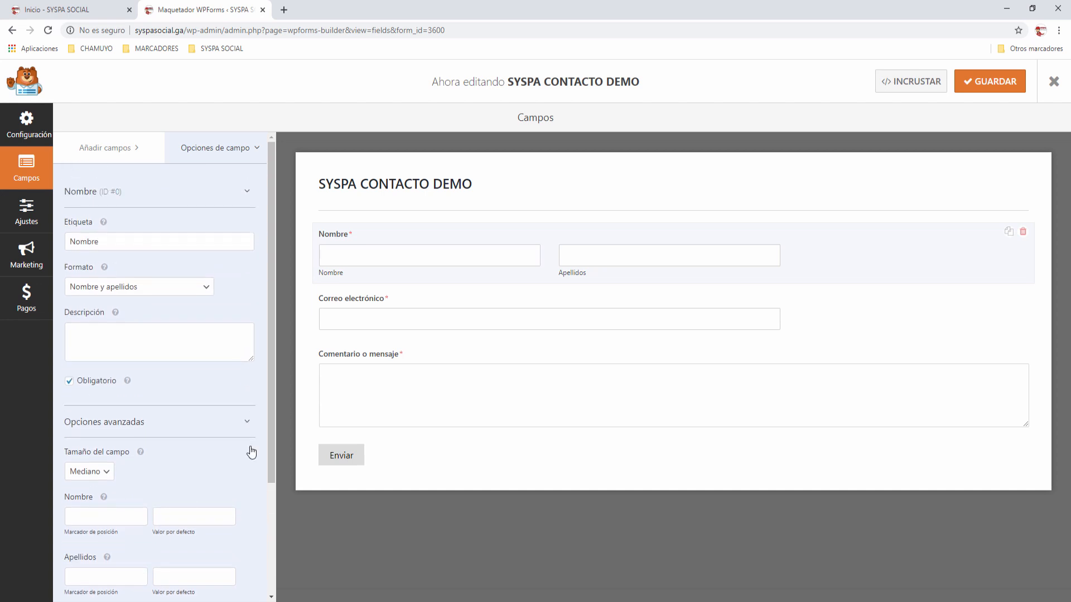
pyautogui.click(245, 422)
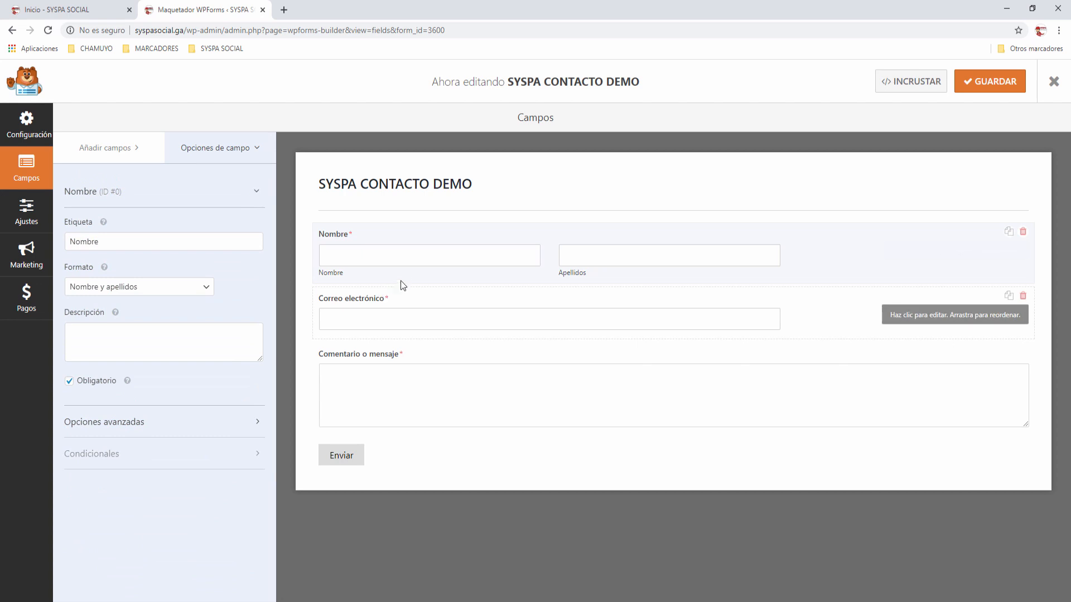
pyautogui.click(399, 317)
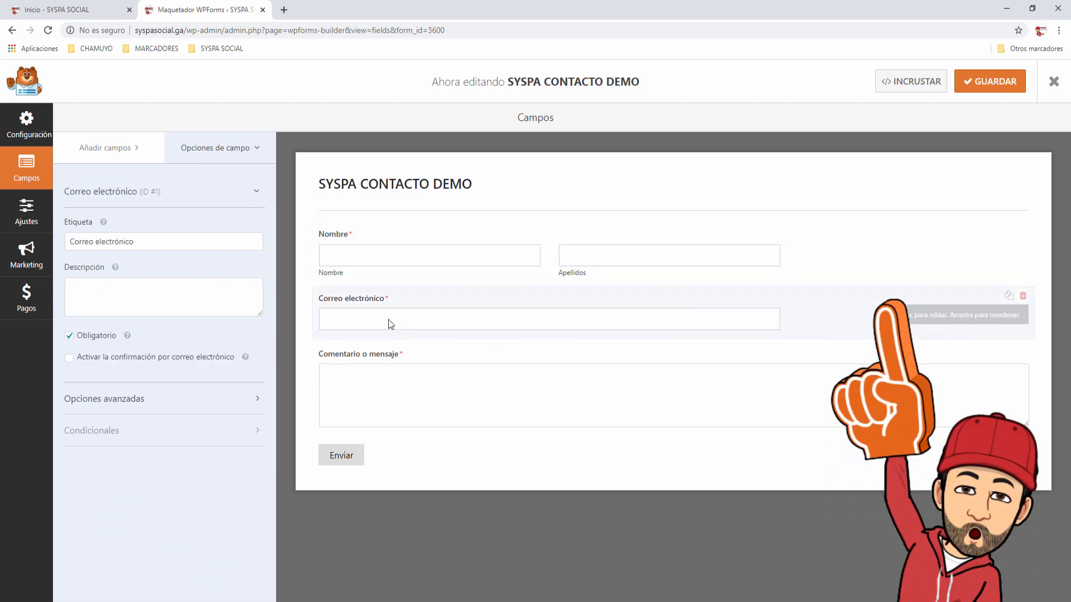
pyautogui.click(119, 153)
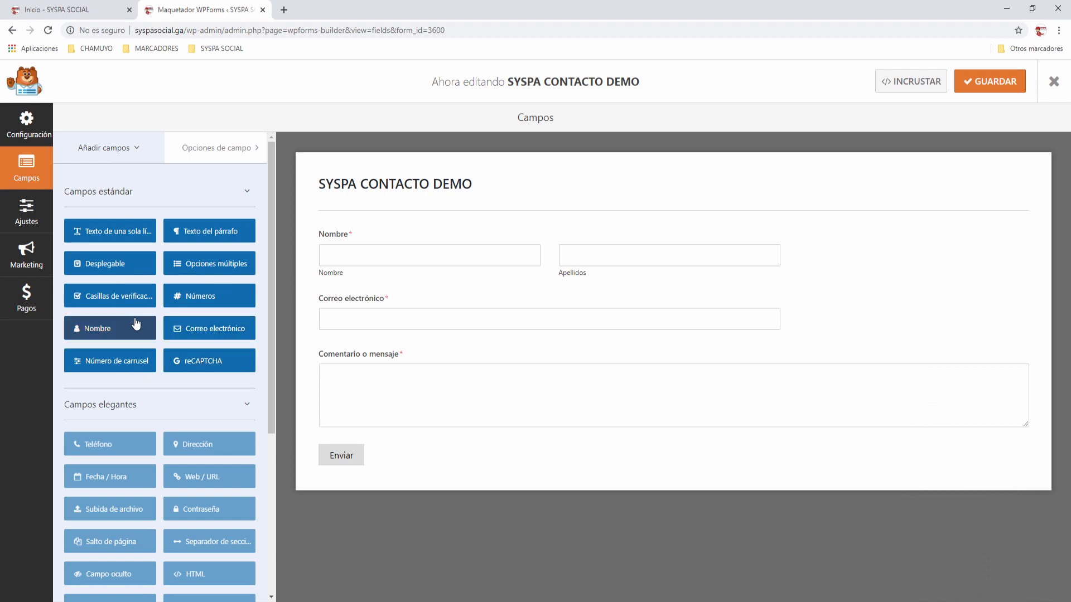
pyautogui.click(111, 267)
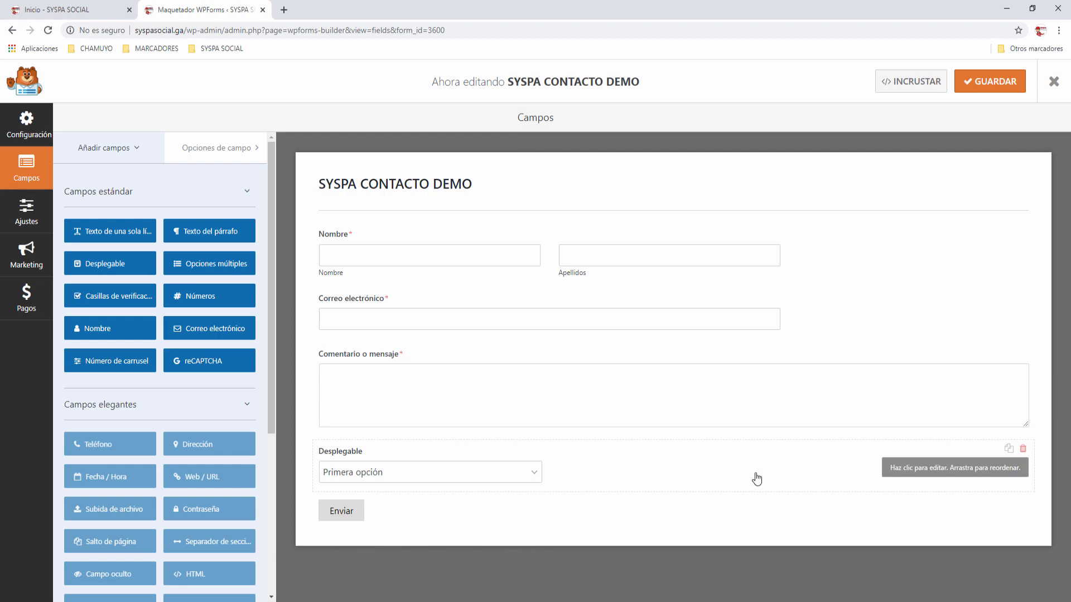
pyautogui.click(1024, 449)
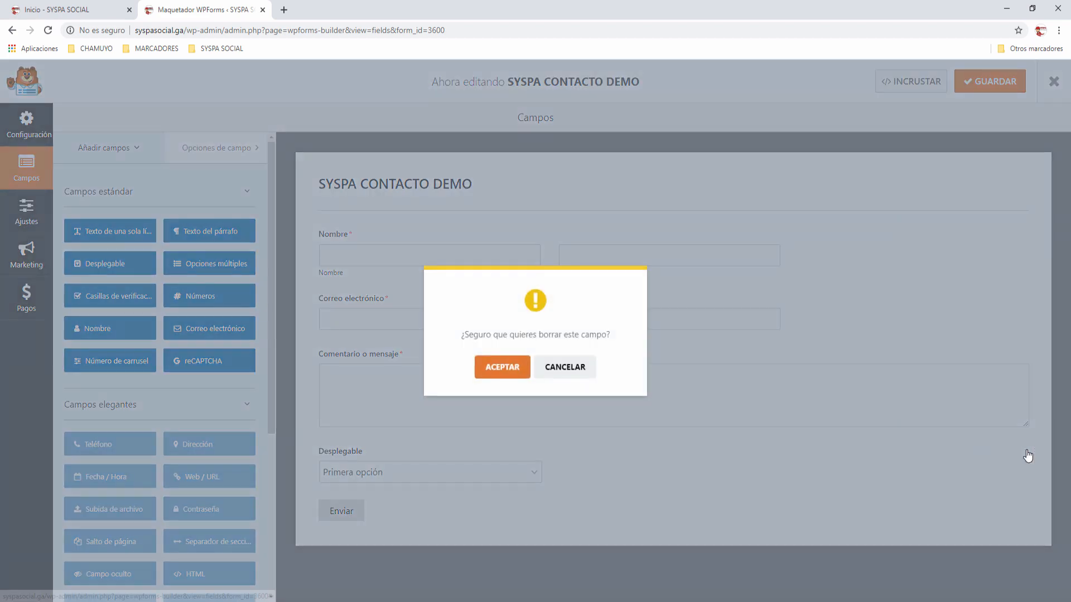
pyautogui.click(502, 367)
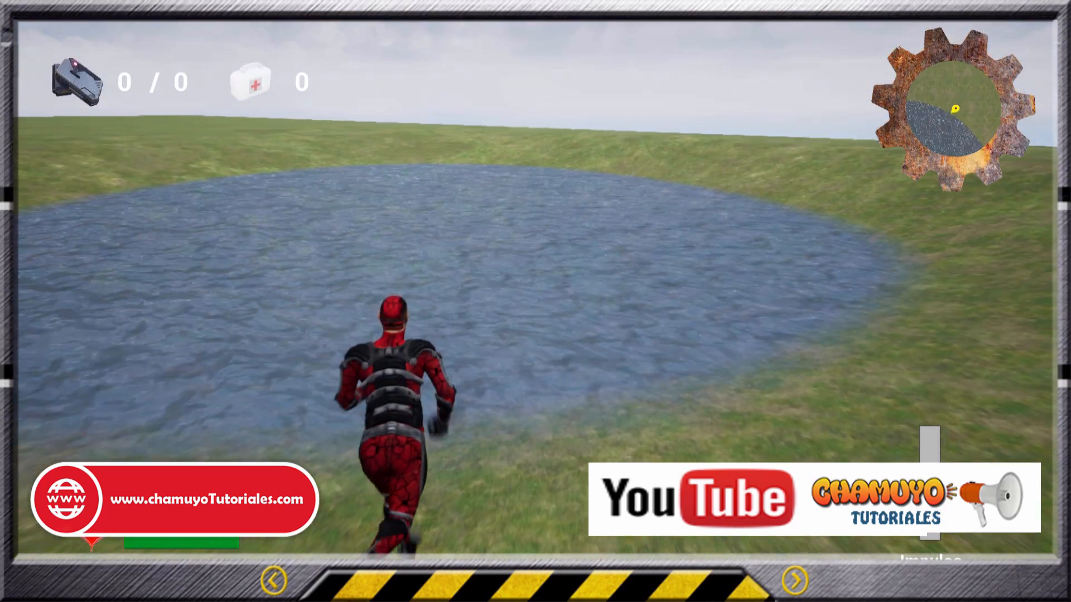
pyautogui.press('w')
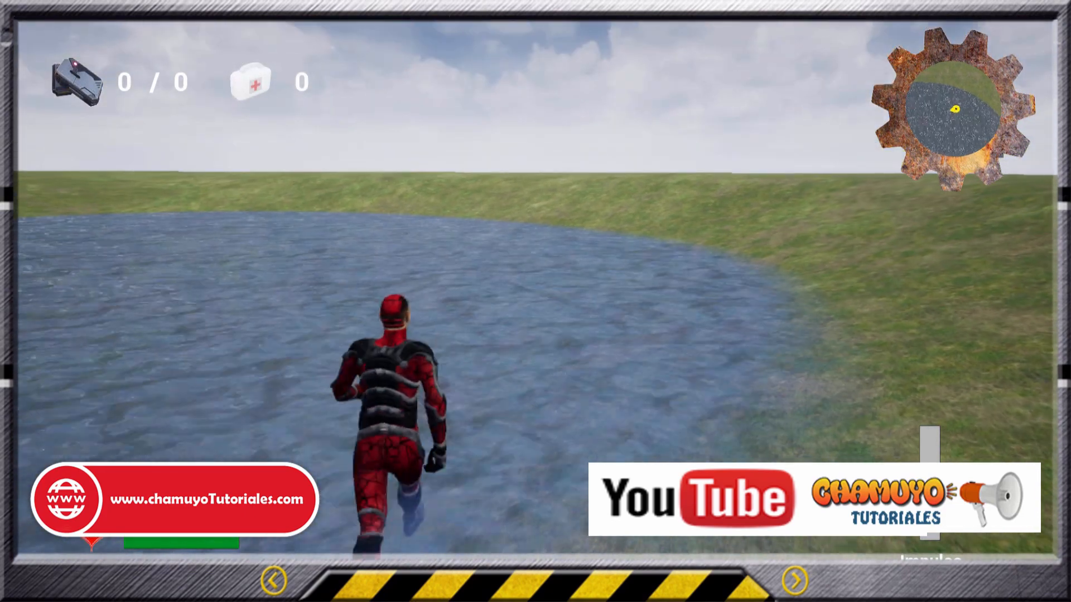
pyautogui.press('w')
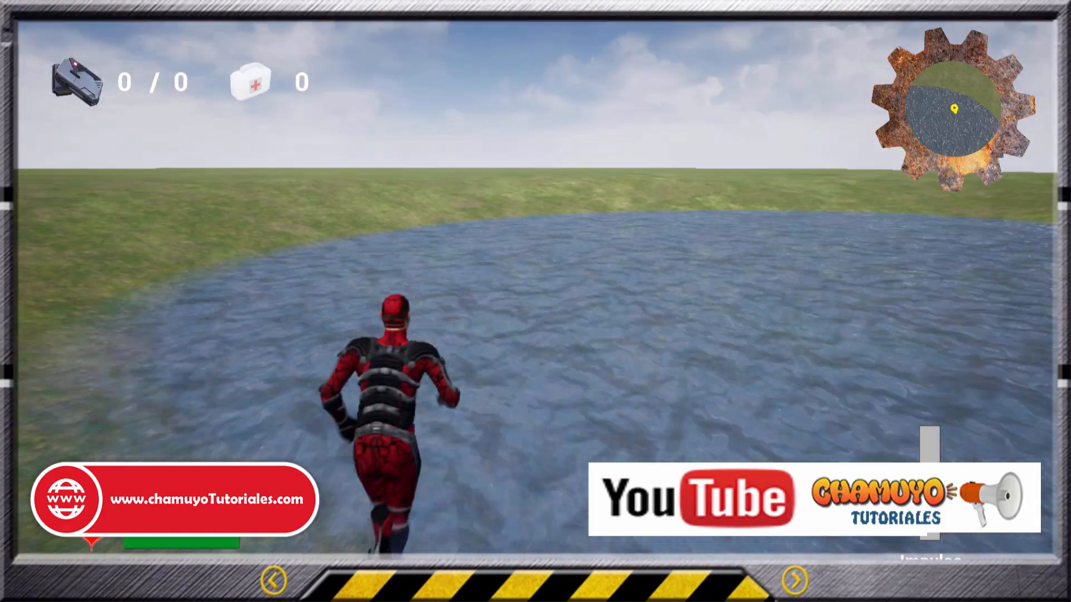
pyautogui.press('w')
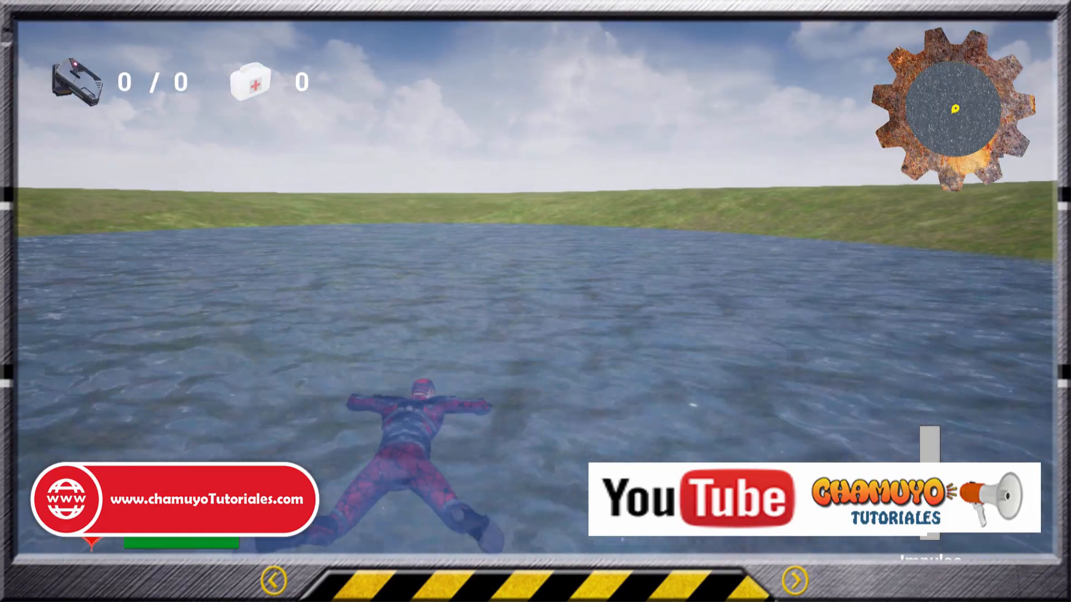
pyautogui.press('w')
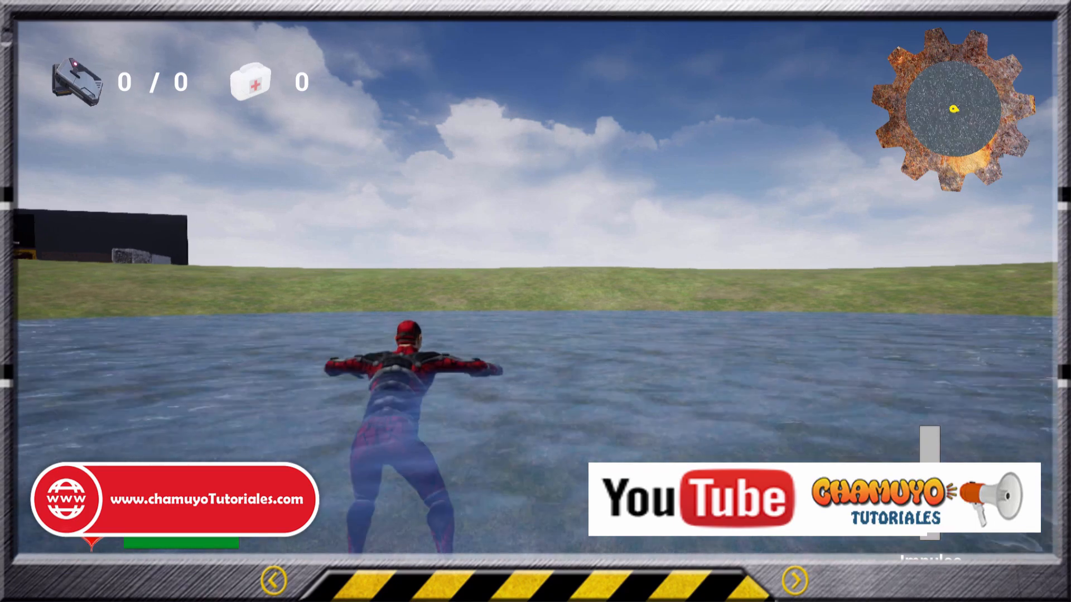
pyautogui.press('w')
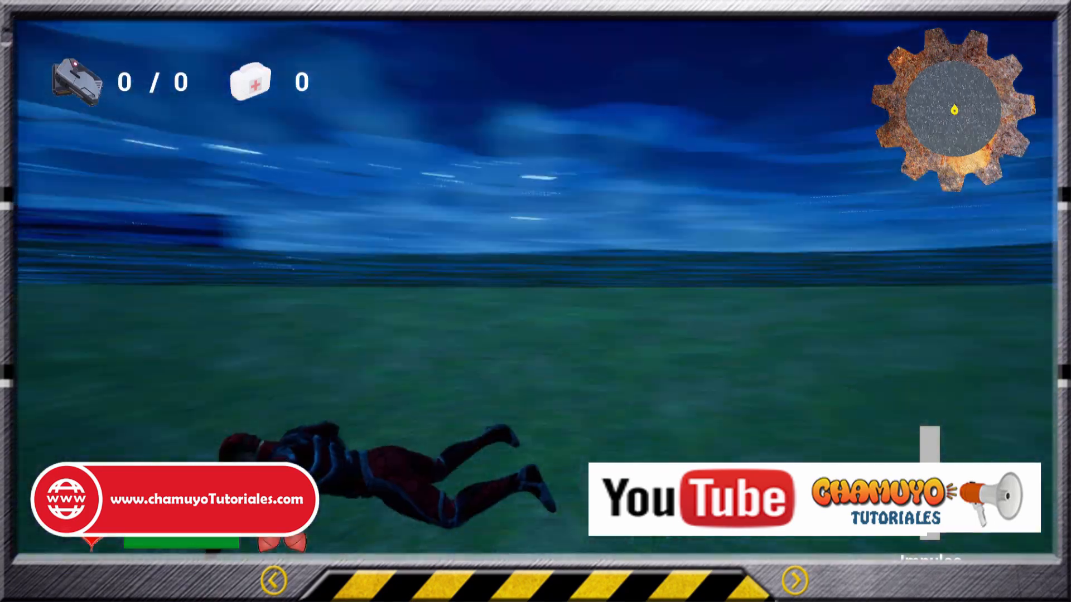
pyautogui.press('w')
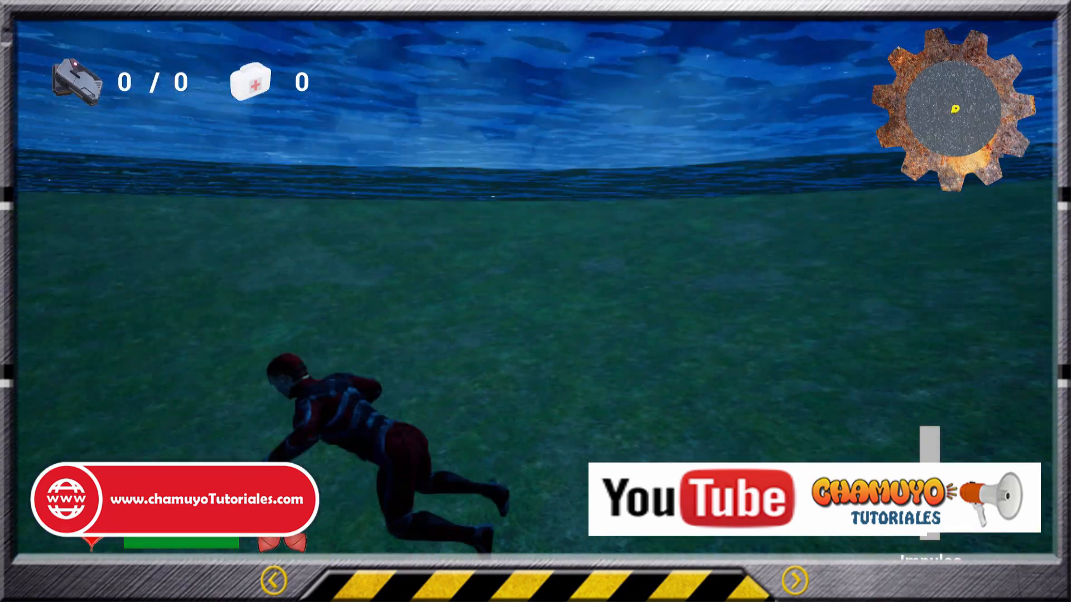
pyautogui.press('w')
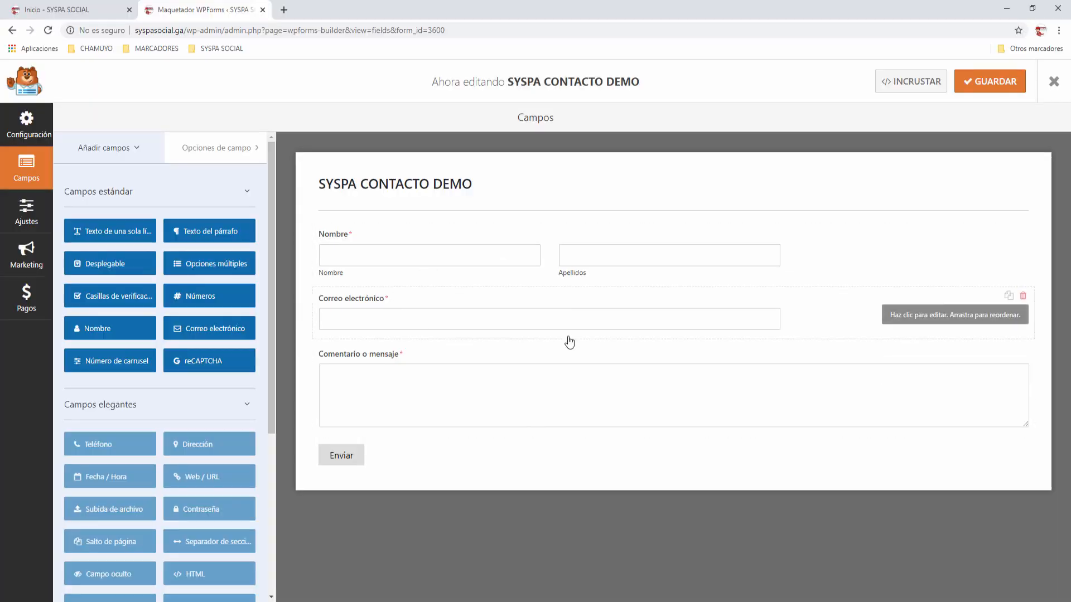
# Step: Open the form's General settings and review its name, description and CSS class fields
pyautogui.click(28, 211)
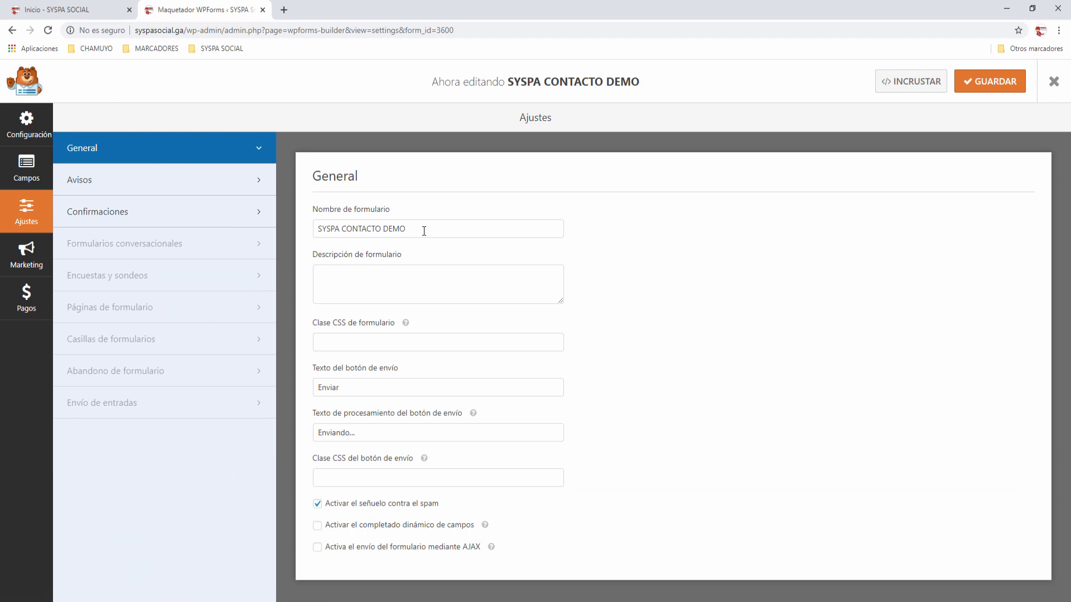
pyautogui.click(456, 228)
pyautogui.moveTo(456, 228); pyautogui.dragTo(281, 236)
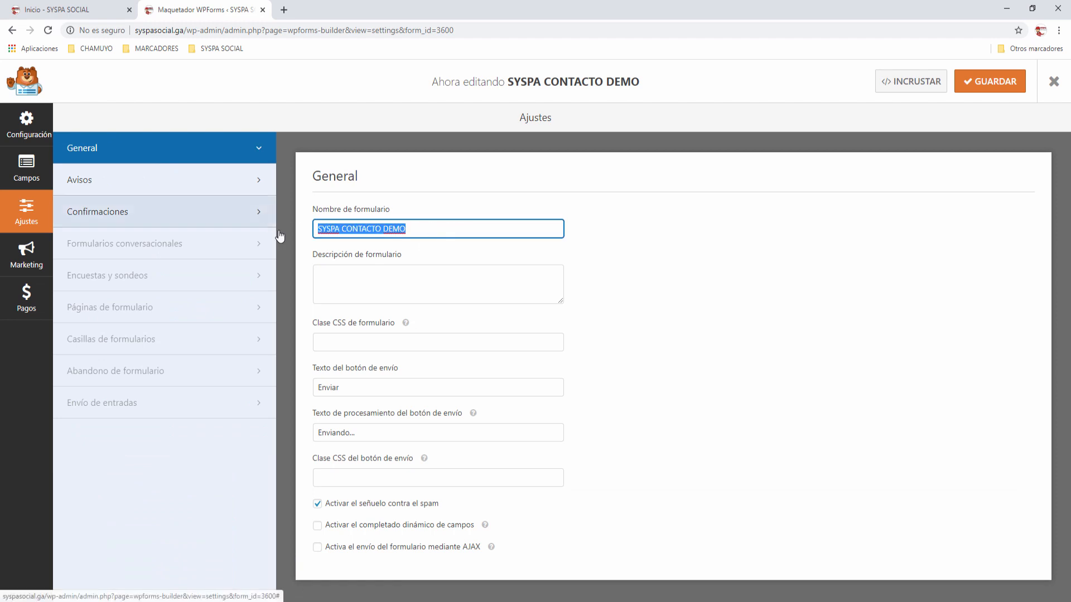
pyautogui.click(361, 280)
pyautogui.click(319, 341)
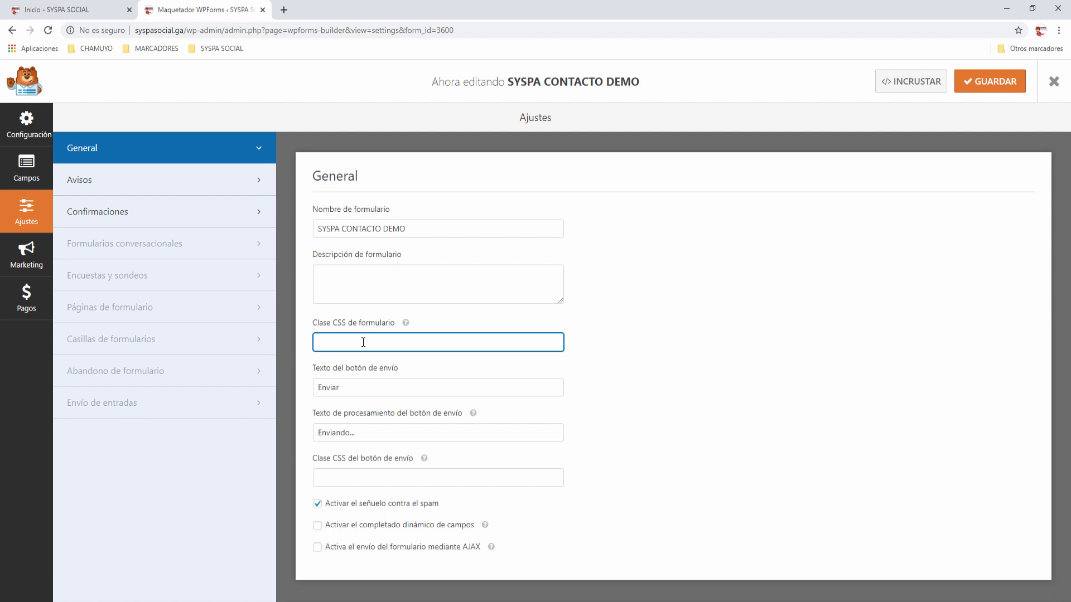
# Step: Check the submit text 'Enviar' and processing text 'Enviando...', then view the Avisos settings
pyautogui.click(352, 389)
pyautogui.doubleClick(344, 389)
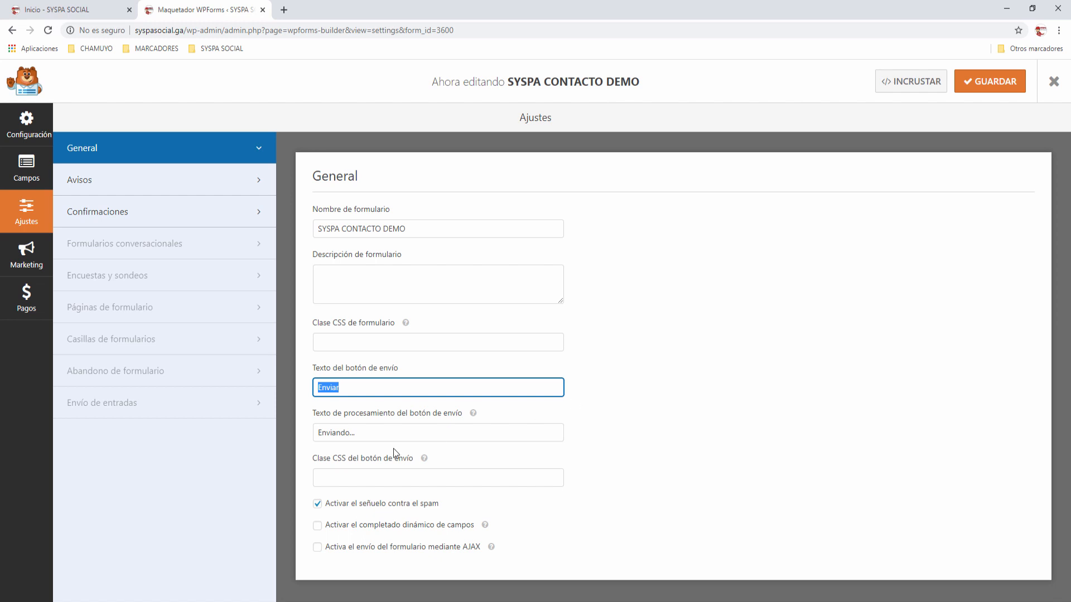
pyautogui.moveTo(357, 433); pyautogui.dragTo(310, 435)
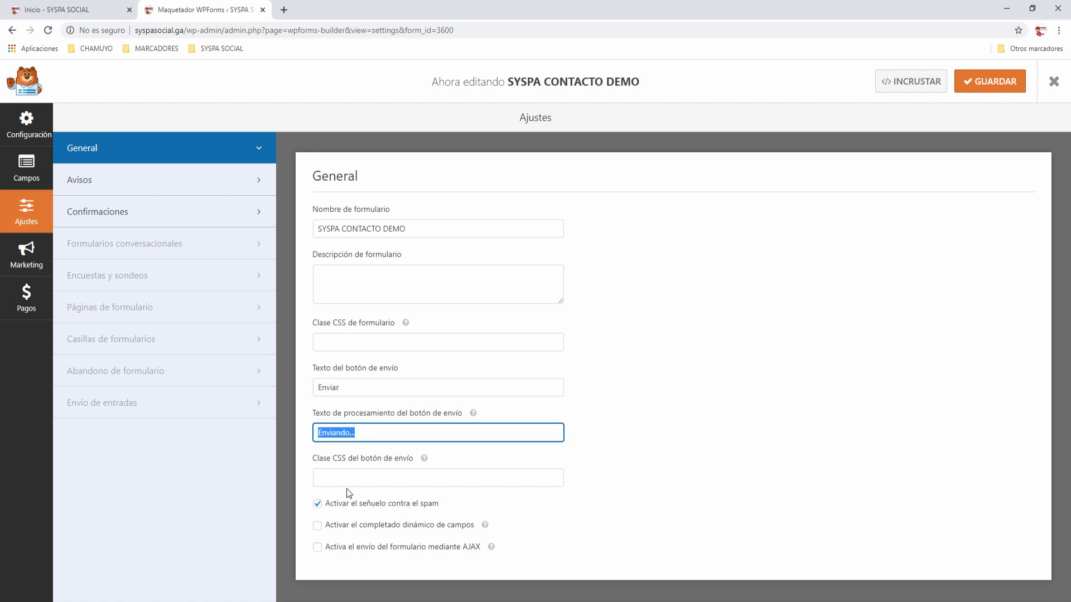
pyautogui.click(344, 474)
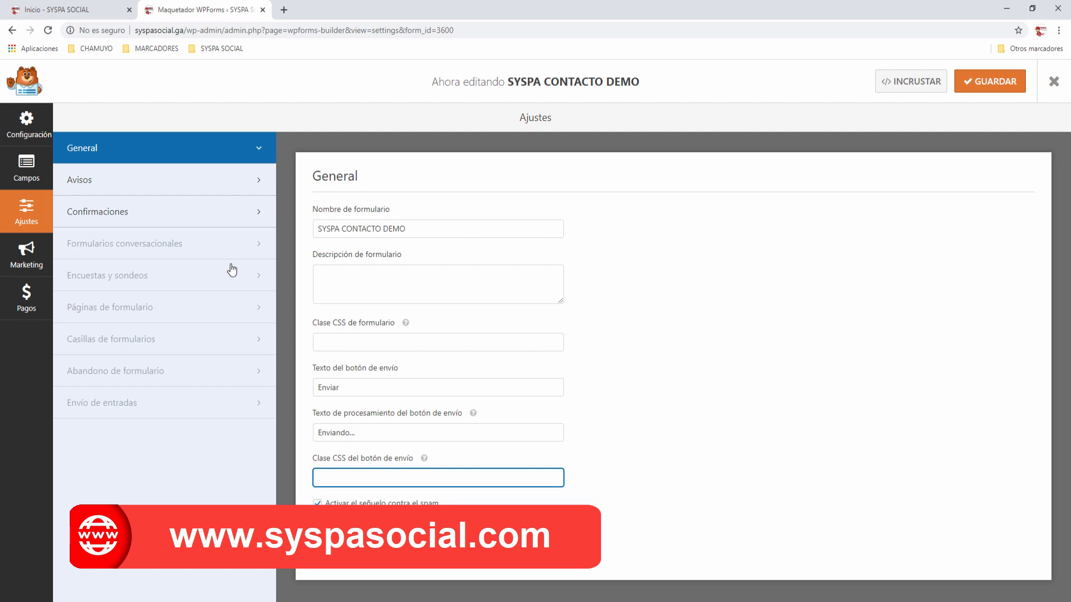
pyautogui.click(81, 184)
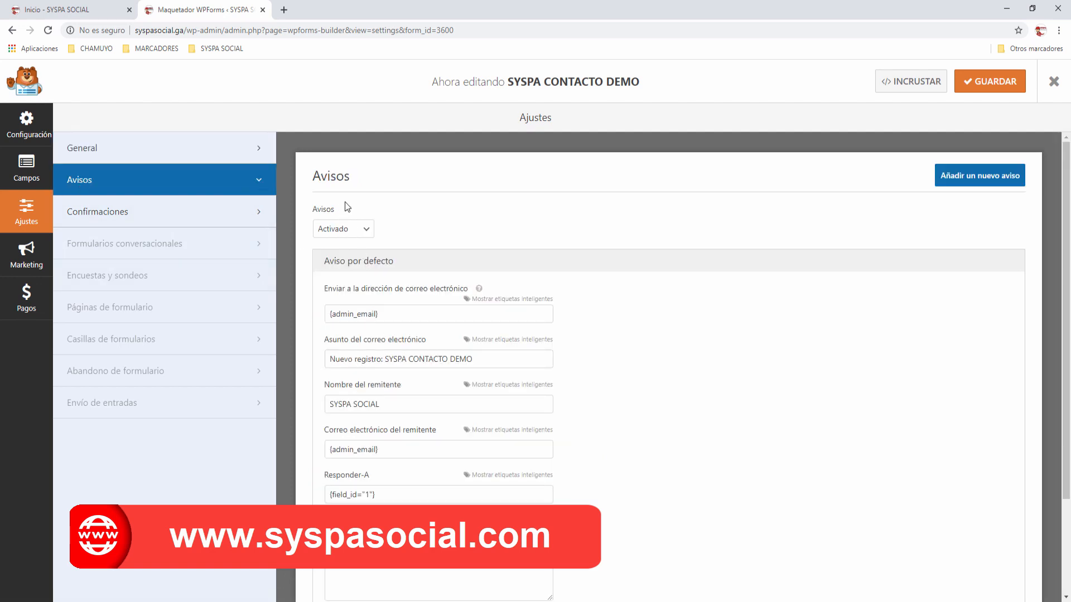
pyautogui.click(390, 314)
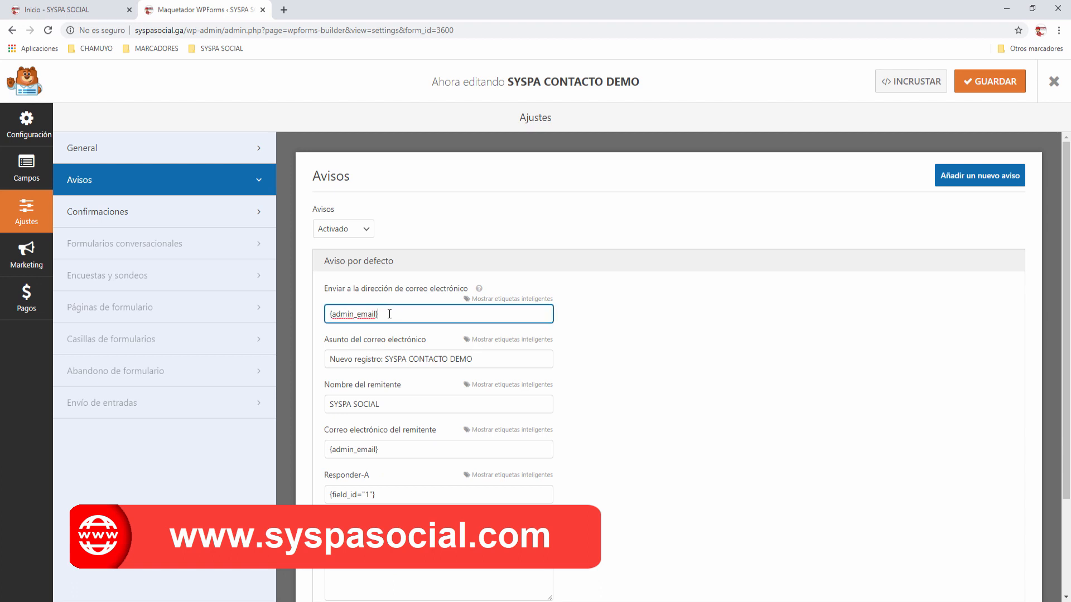
pyautogui.moveTo(390, 314); pyautogui.dragTo(309, 360)
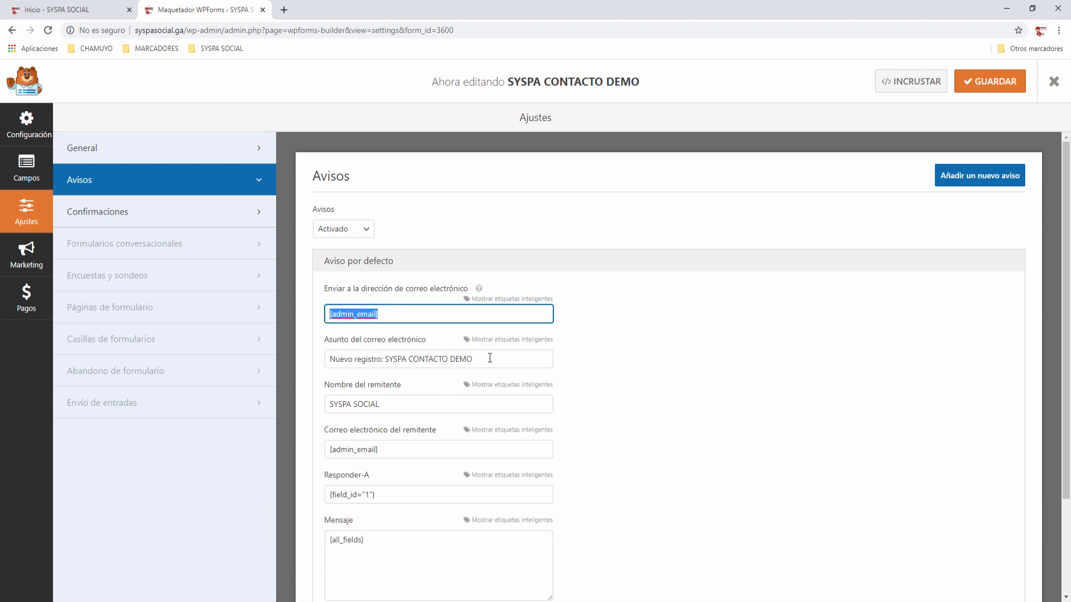
pyautogui.moveTo(491, 358); pyautogui.dragTo(350, 415)
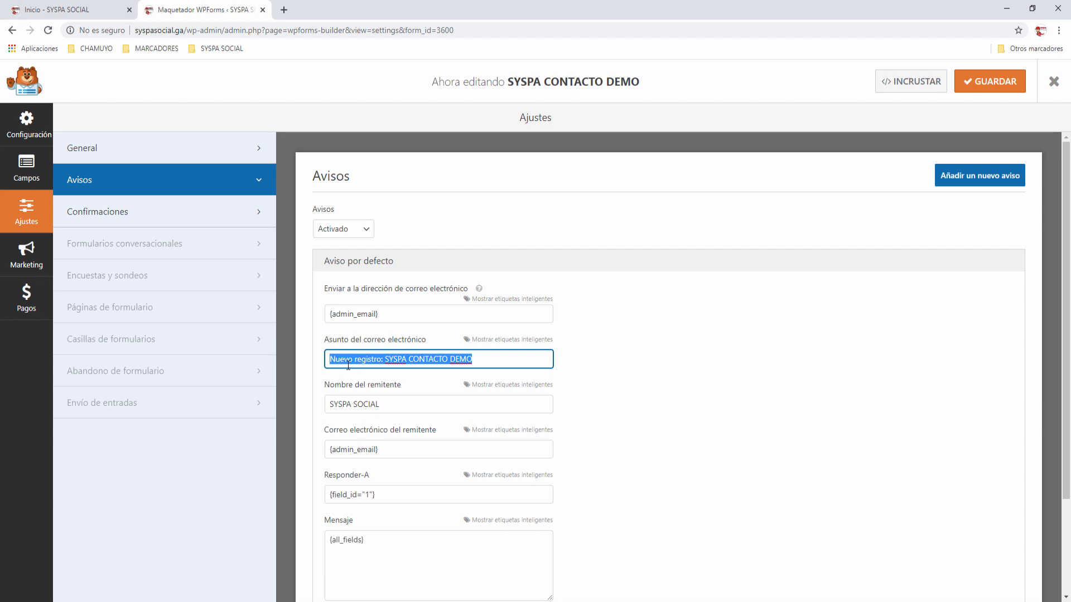
pyautogui.moveTo(428, 406); pyautogui.dragTo(352, 478)
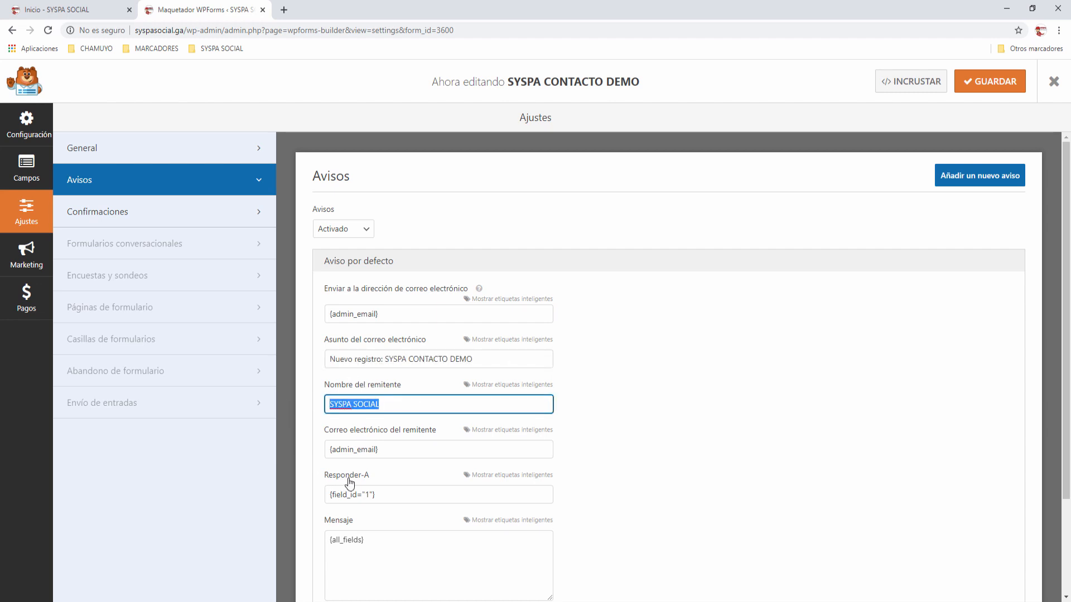
pyautogui.moveTo(403, 448); pyautogui.dragTo(296, 436)
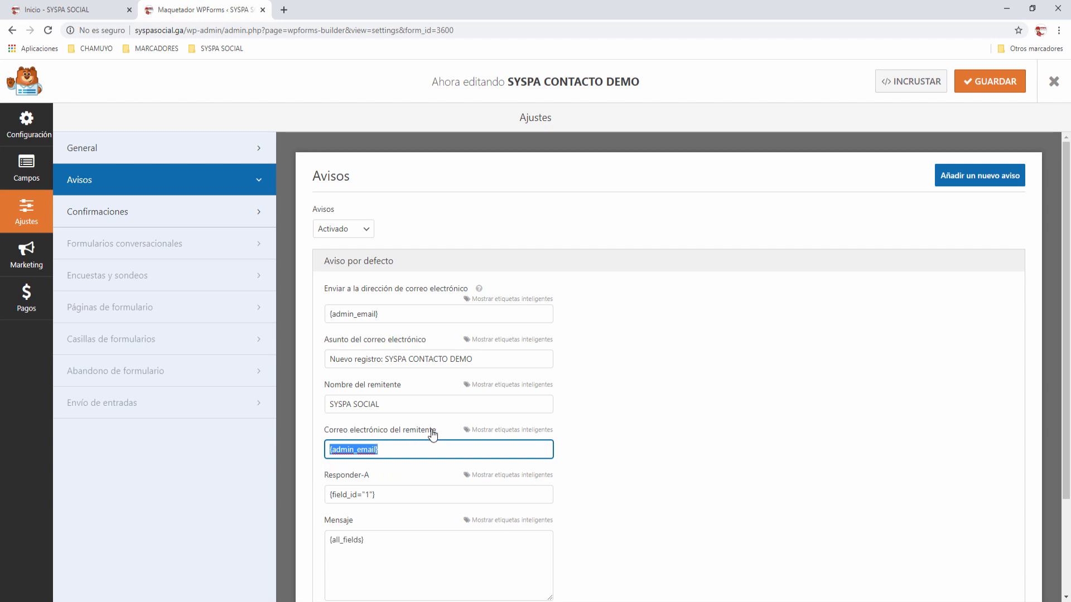
pyautogui.click(385, 492)
pyautogui.moveTo(385, 492); pyautogui.dragTo(280, 497)
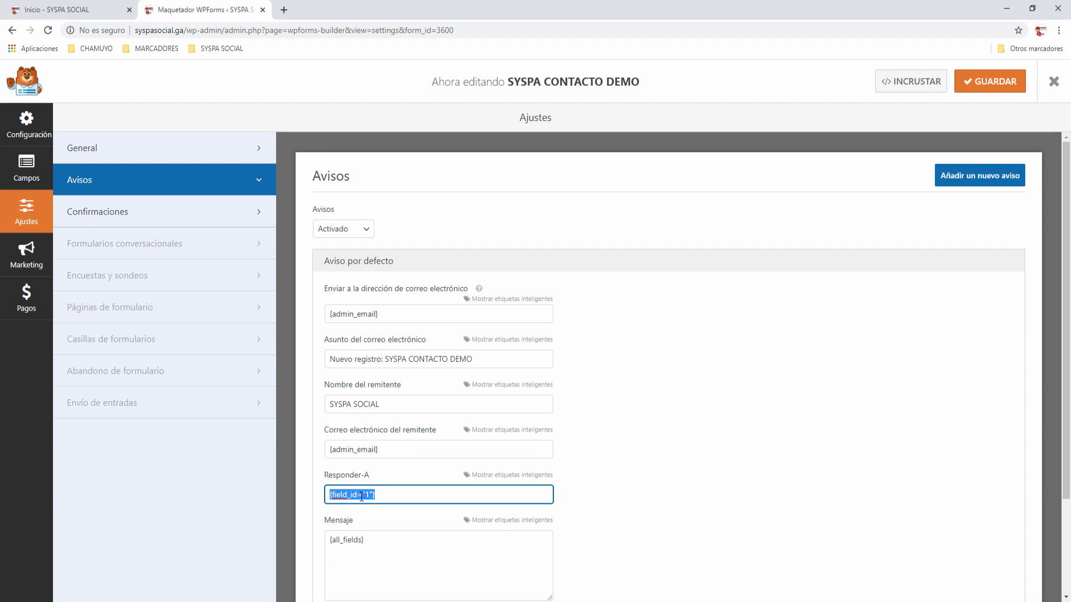
pyautogui.click(368, 541)
pyautogui.moveTo(371, 544); pyautogui.dragTo(559, 478)
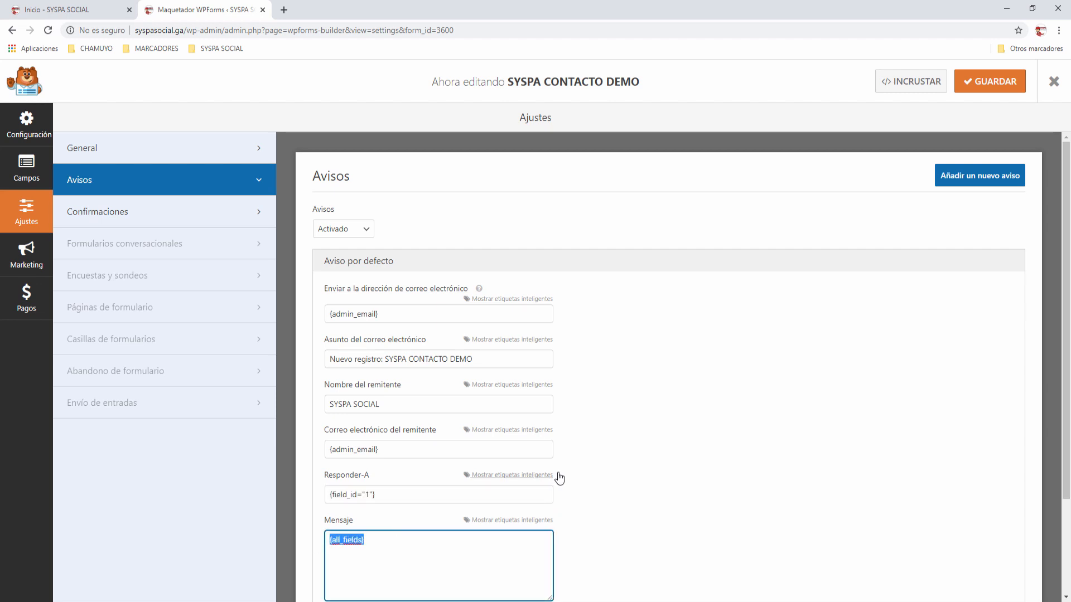
pyautogui.scroll(-1, 360, 497)
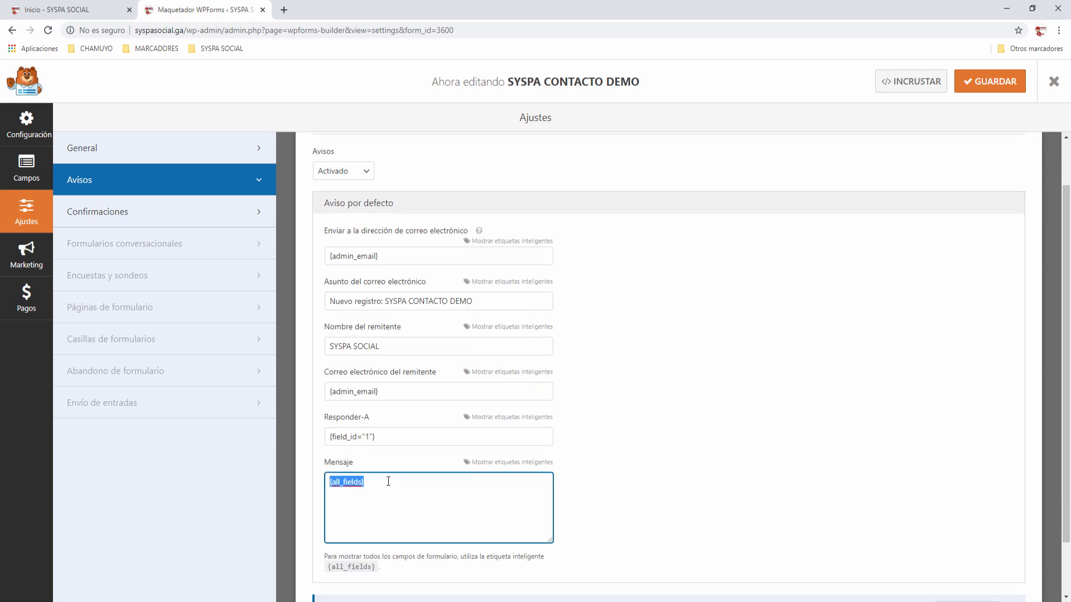
pyautogui.click(587, 477)
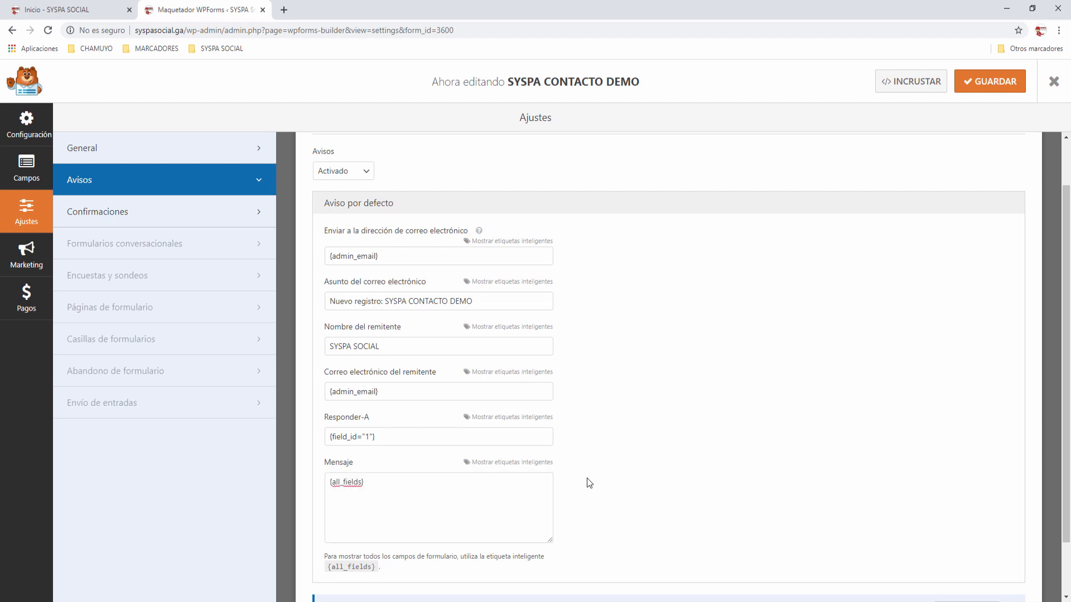
pyautogui.scroll(-1, 588, 478)
pyautogui.scroll(2, 588, 478)
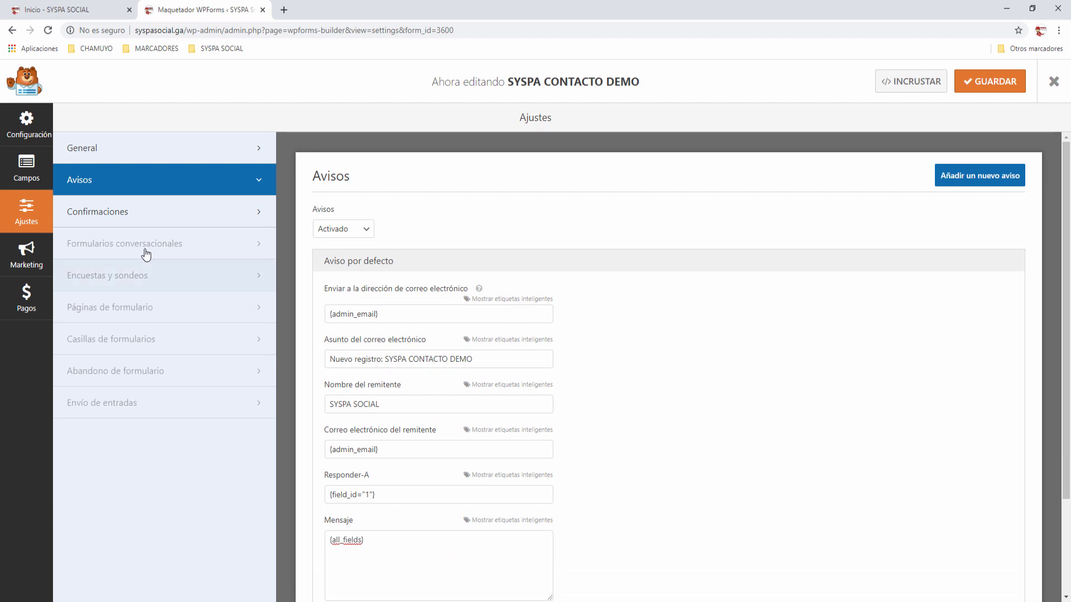
# Step: Make the confirmation message end with 'muy pronto !!!' instead of a period, and save the form
pyautogui.click(116, 215)
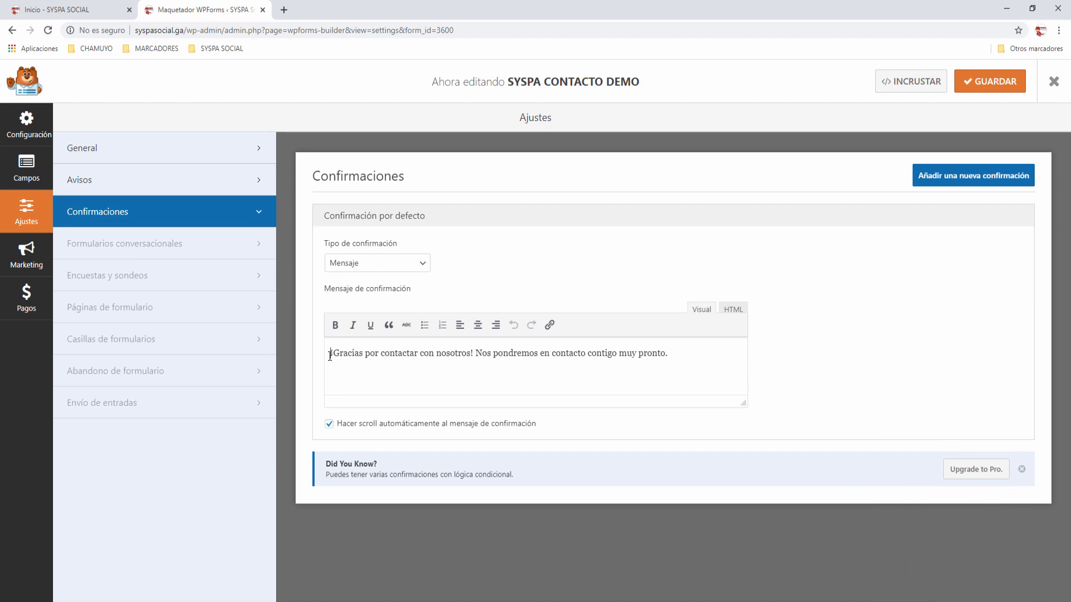
pyautogui.moveTo(331, 356); pyautogui.dragTo(673, 356)
pyautogui.click(675, 355)
pyautogui.press('BackSpace')
pyautogui.write('!!!')
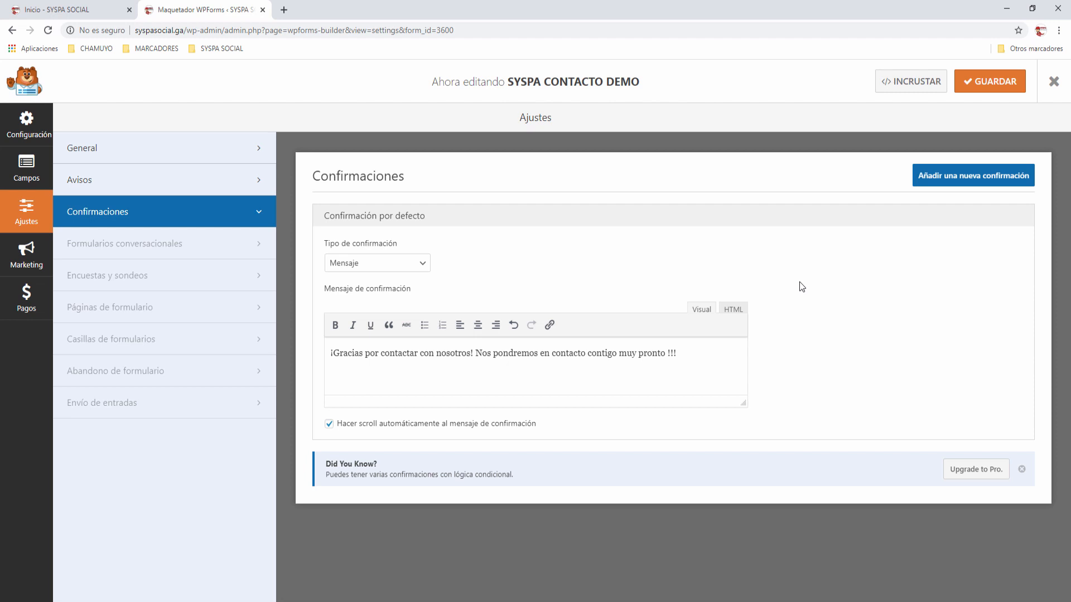
pyautogui.click(990, 81)
# Step: Copy the embed shortcode [wpforms id="3600" title="false" description="false"] and exit the form builder
pyautogui.click(919, 86)
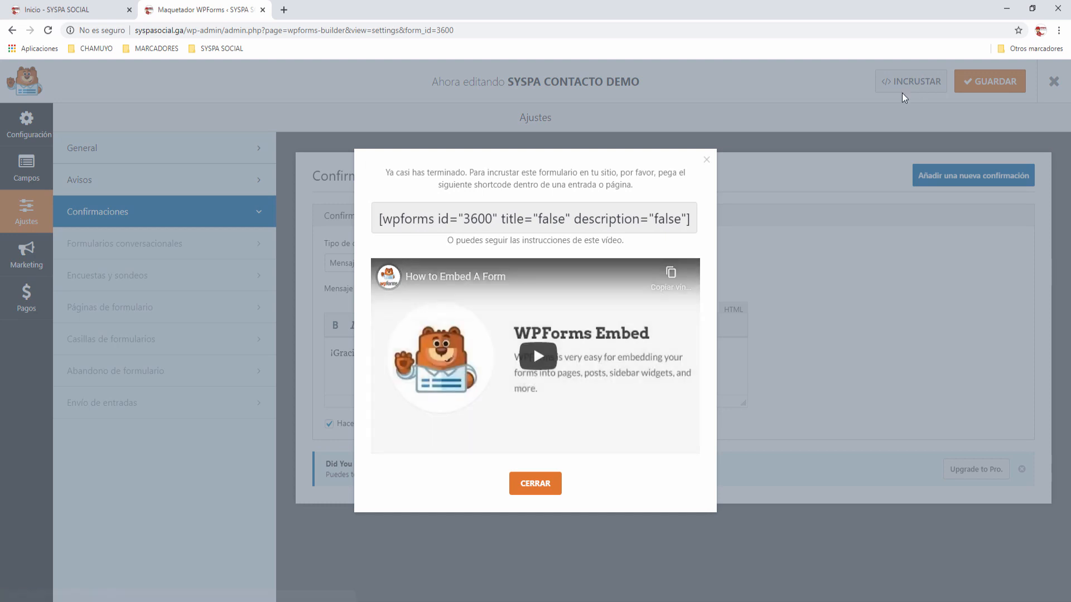
pyautogui.moveTo(379, 218); pyautogui.dragTo(710, 220)
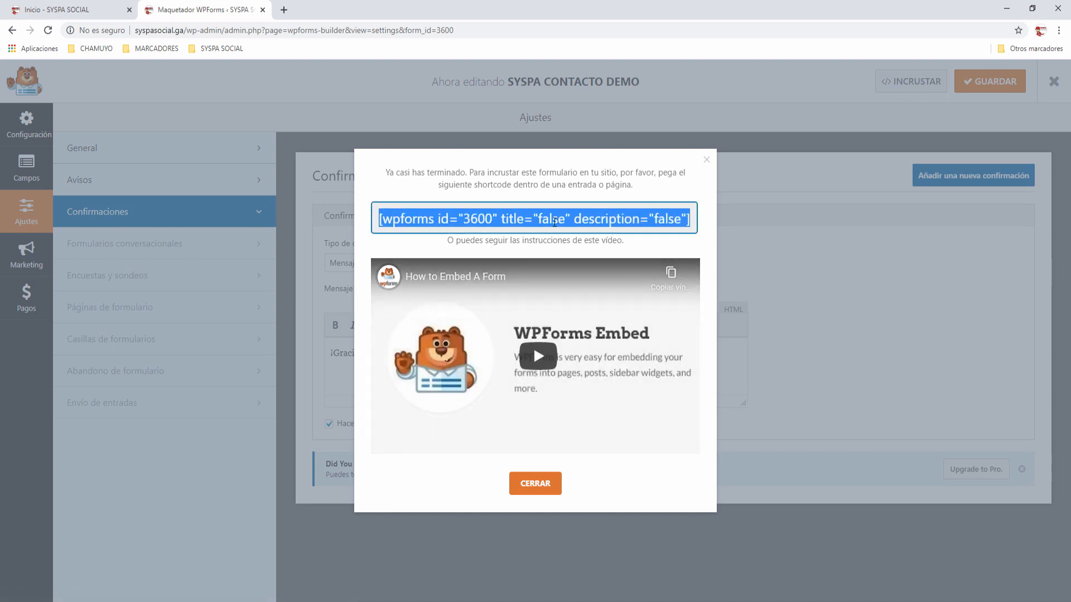
pyautogui.rightClick(556, 223)
pyautogui.click(575, 231)
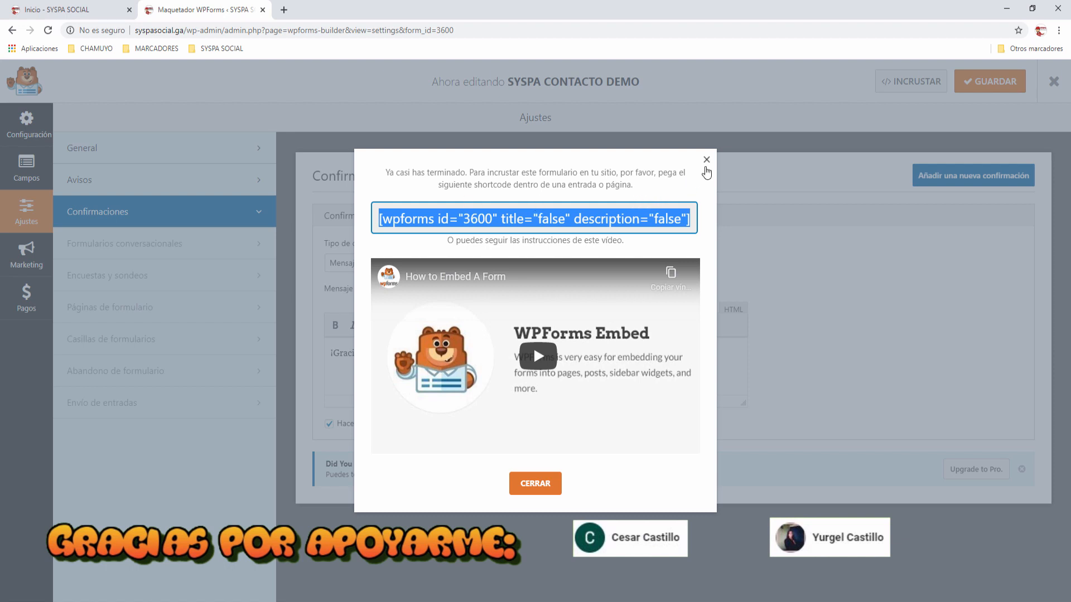
pyautogui.click(535, 484)
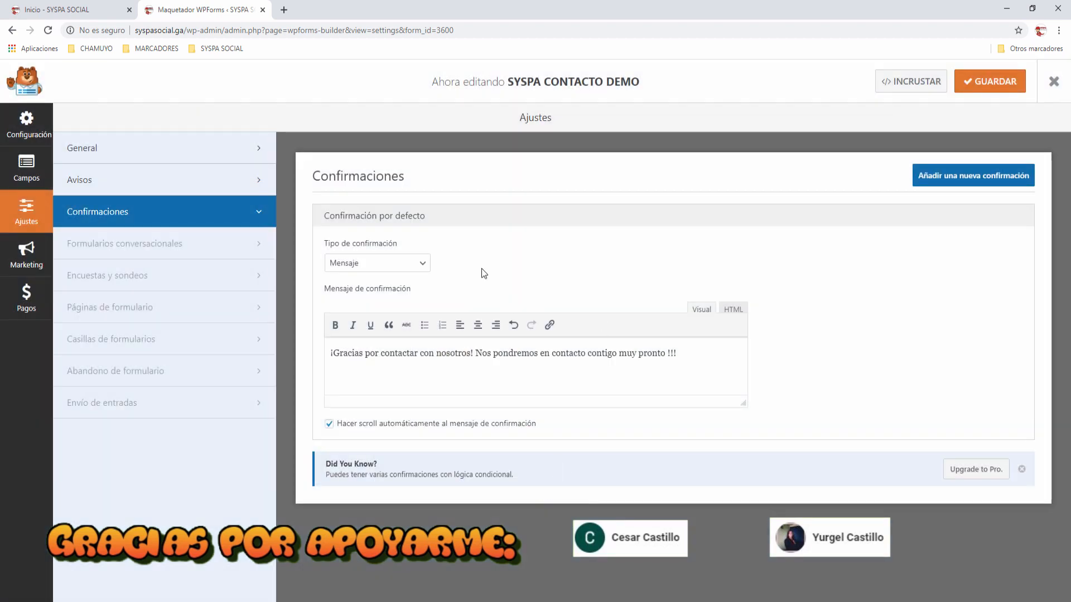
pyautogui.click(1055, 83)
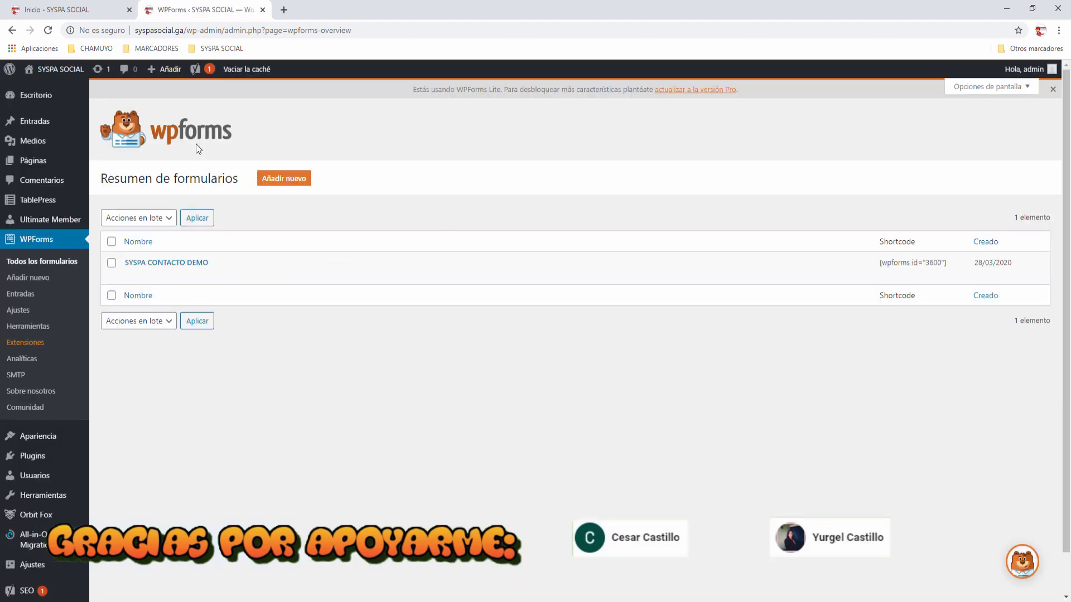
# Step: Copy the short [wpforms id="3600"] shortcode from the SYSPA CONTACTO DEMO row of the forms list
pyautogui.moveTo(555, 271)
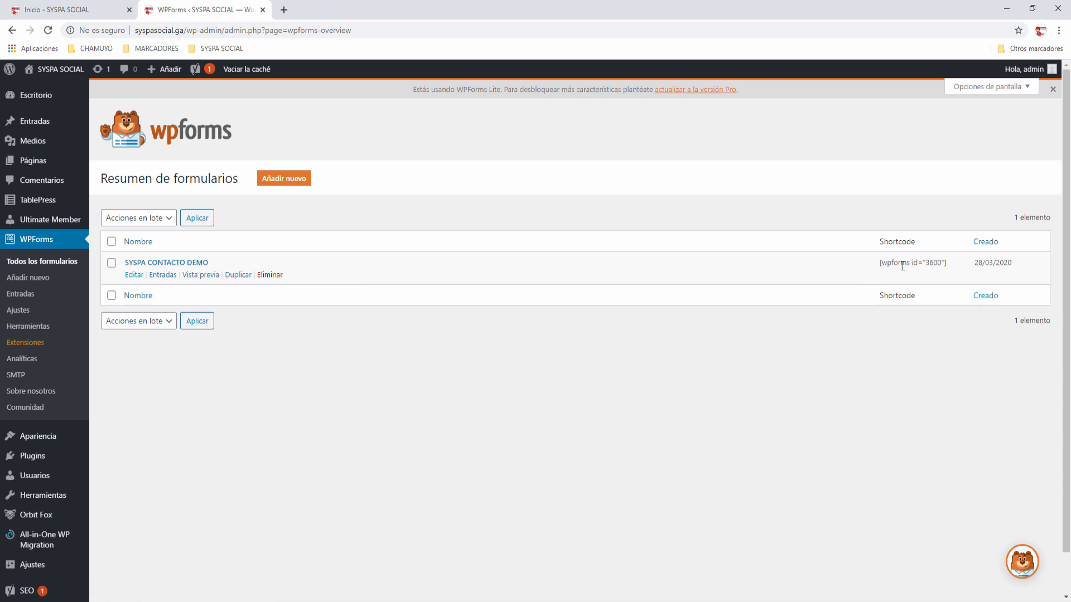
pyautogui.moveTo(880, 264); pyautogui.dragTo(951, 264)
pyautogui.rightClick(929, 263)
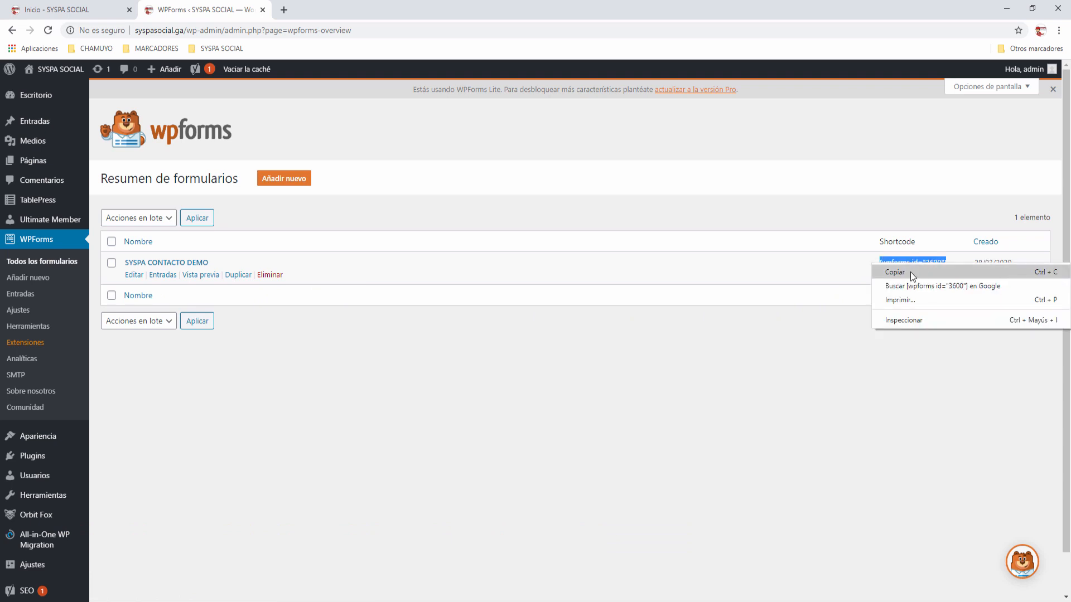
pyautogui.click(908, 273)
pyautogui.click(825, 339)
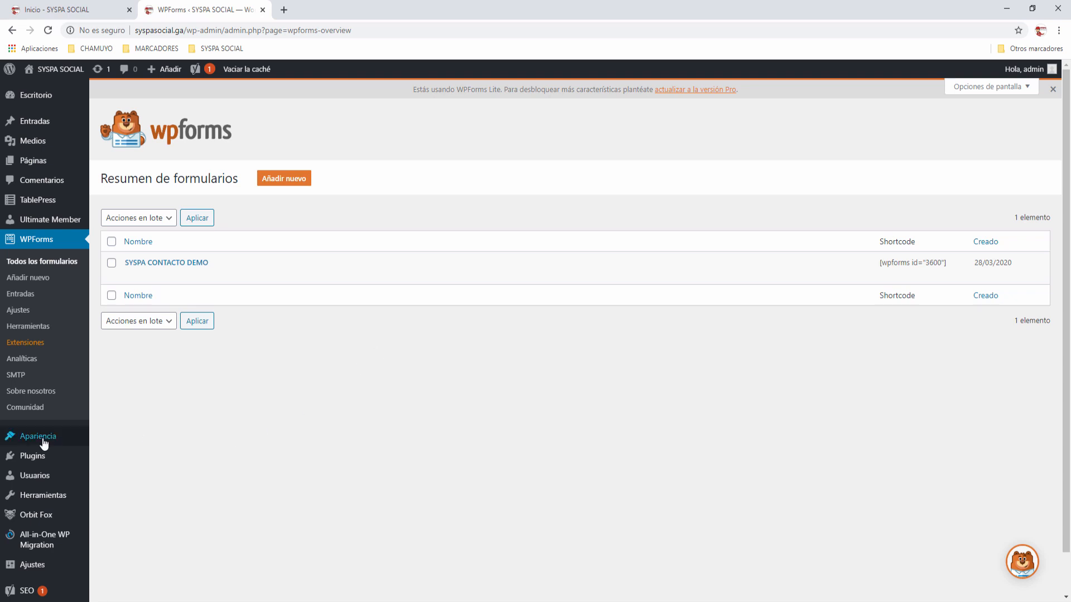
# Step: Open Apariencia > Personalizar and scroll through the SYSPA SOCIAL homepage preview
pyautogui.moveTo(44, 443)
pyautogui.click(131, 456)
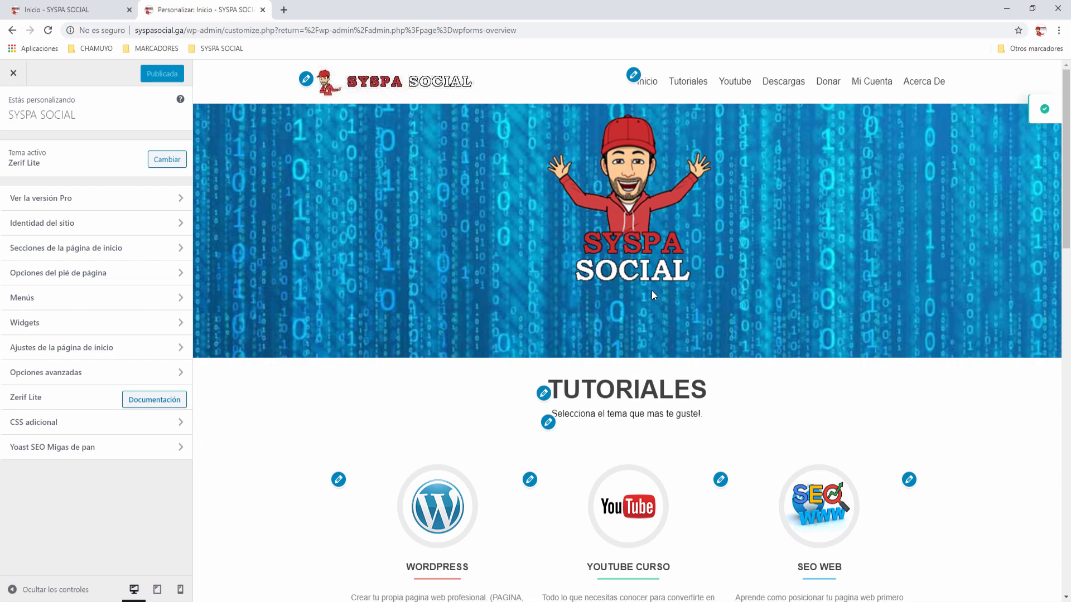
pyautogui.scroll(-5, 652, 294)
pyautogui.scroll(-10, 653, 294)
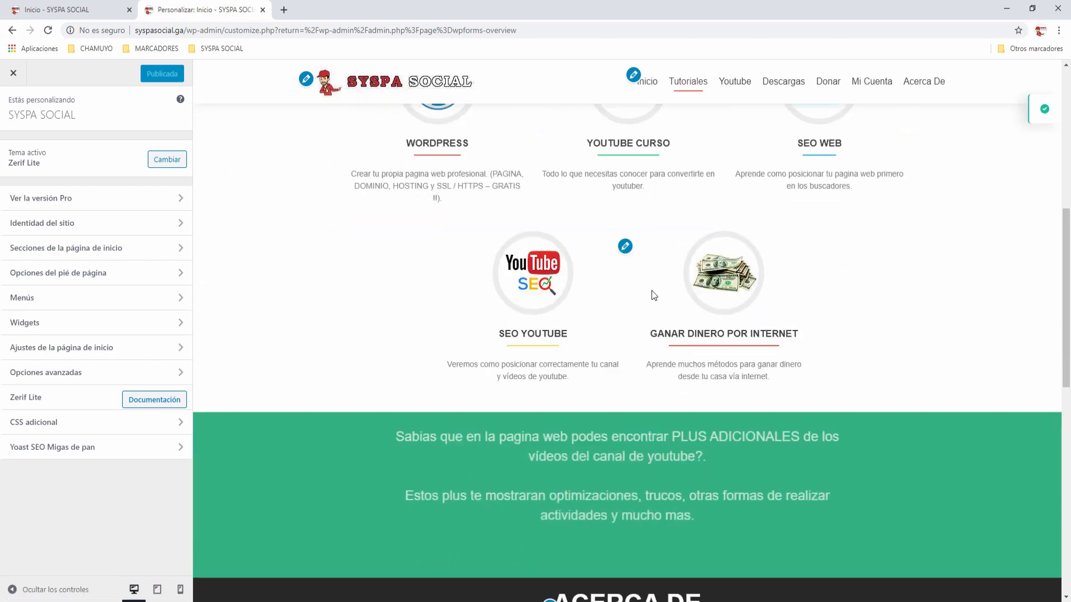
pyautogui.scroll(-4, 652, 291)
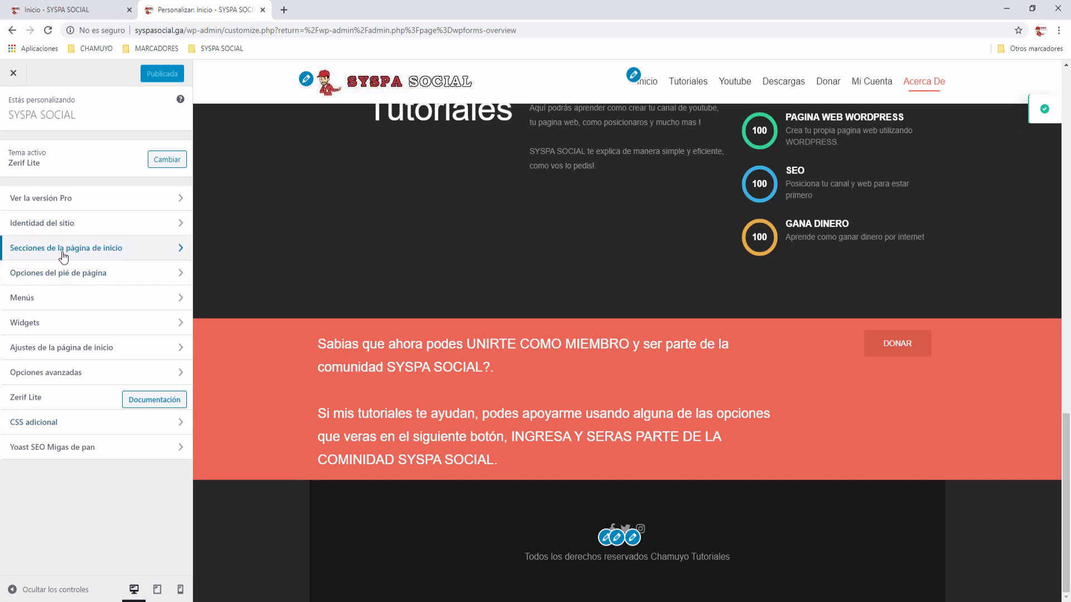
# Step: Open the homepage's Sección Contáctenos settings and unhide the section
pyautogui.click(180, 254)
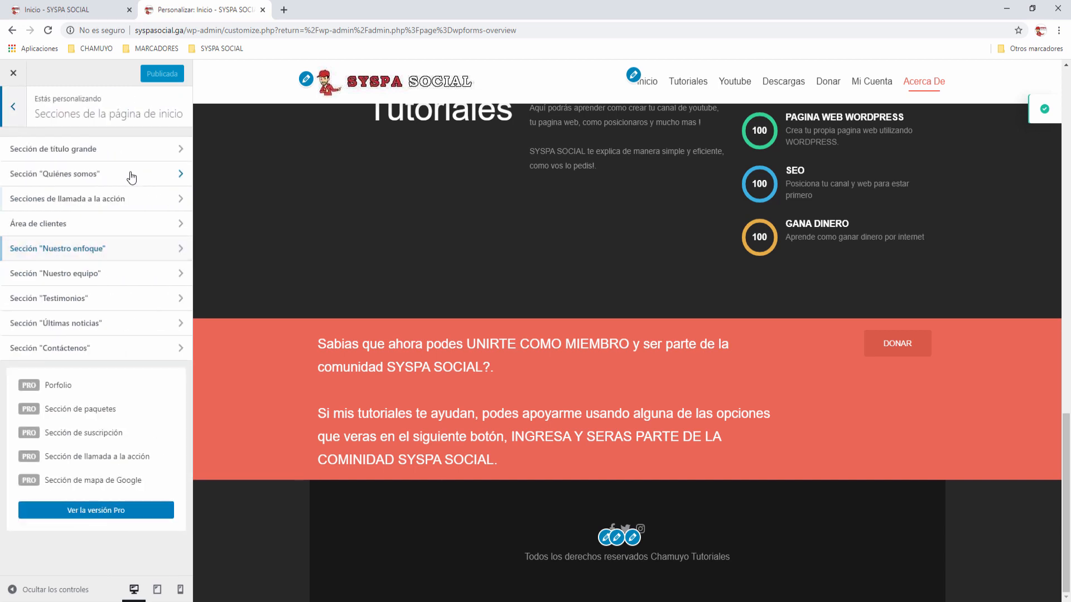
pyautogui.click(181, 351)
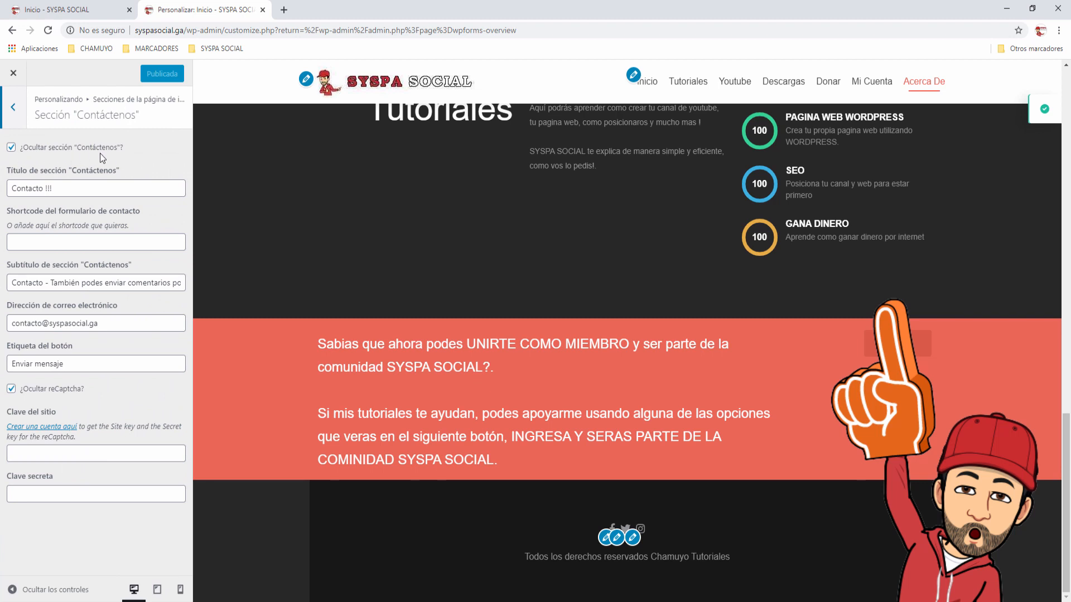
pyautogui.click(11, 149)
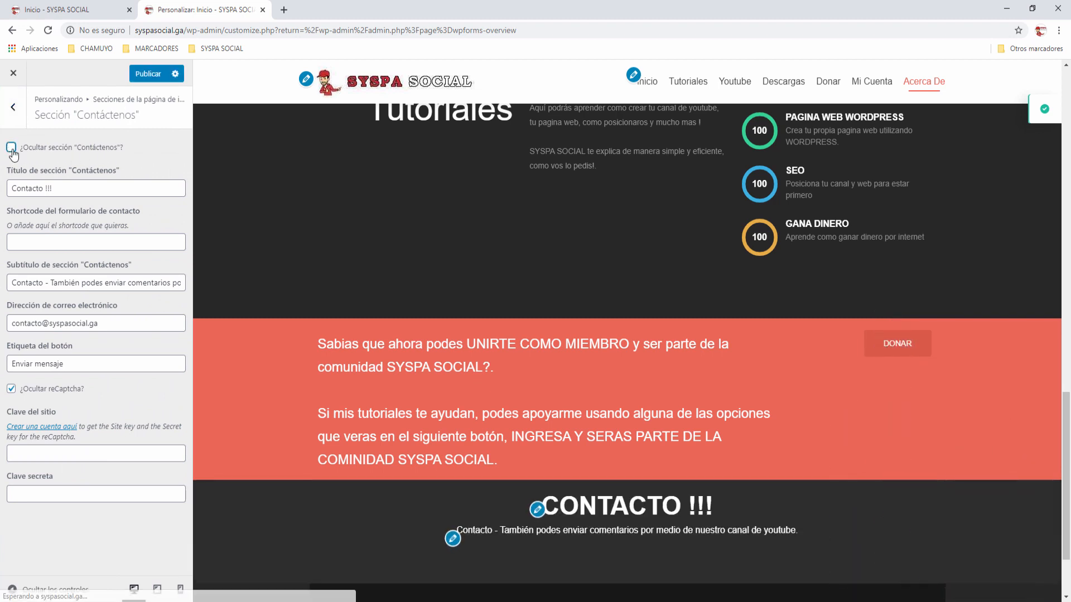
pyautogui.scroll(-1, 510, 400)
pyautogui.scroll(-1, 511, 400)
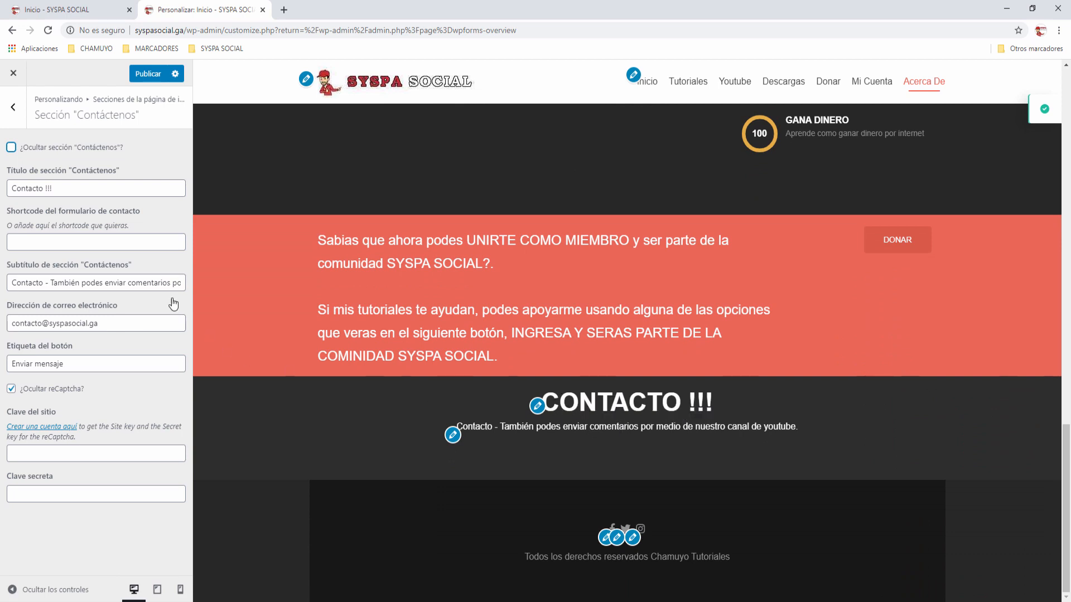
# Step: Review the section's title, subtitle, email and button settings, then paste [wpforms id="3600"] as its form shortcode
pyautogui.click(73, 188)
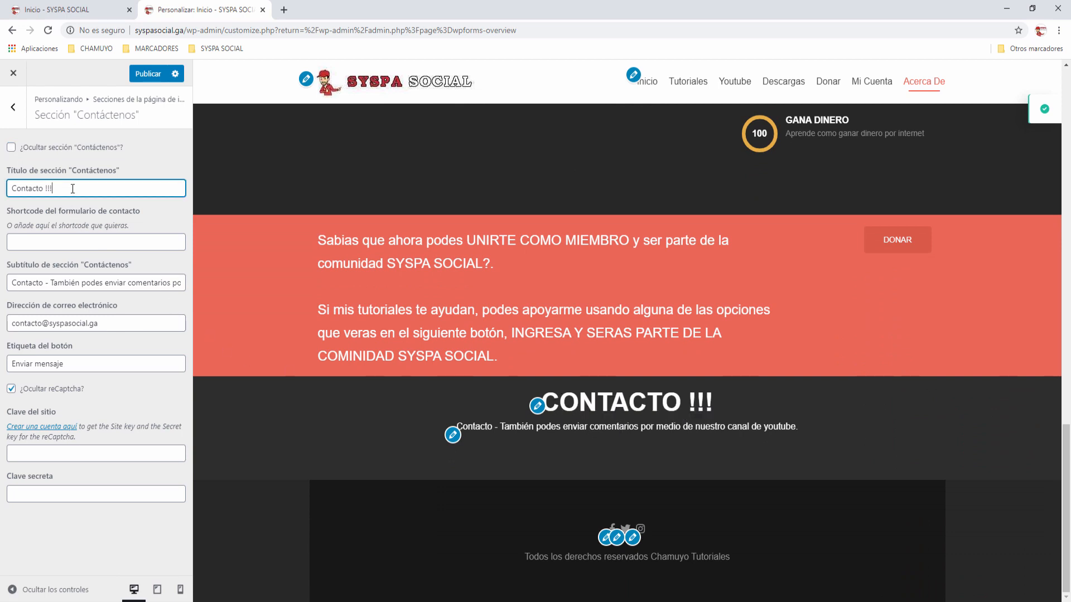
pyautogui.moveTo(23, 282); pyautogui.dragTo(182, 286)
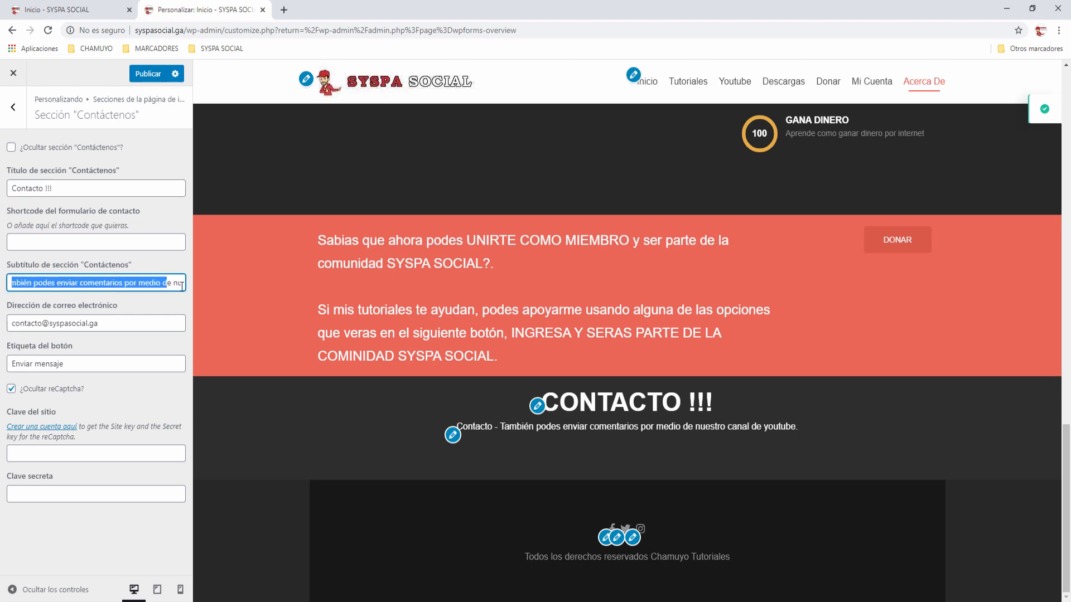
pyautogui.click(139, 329)
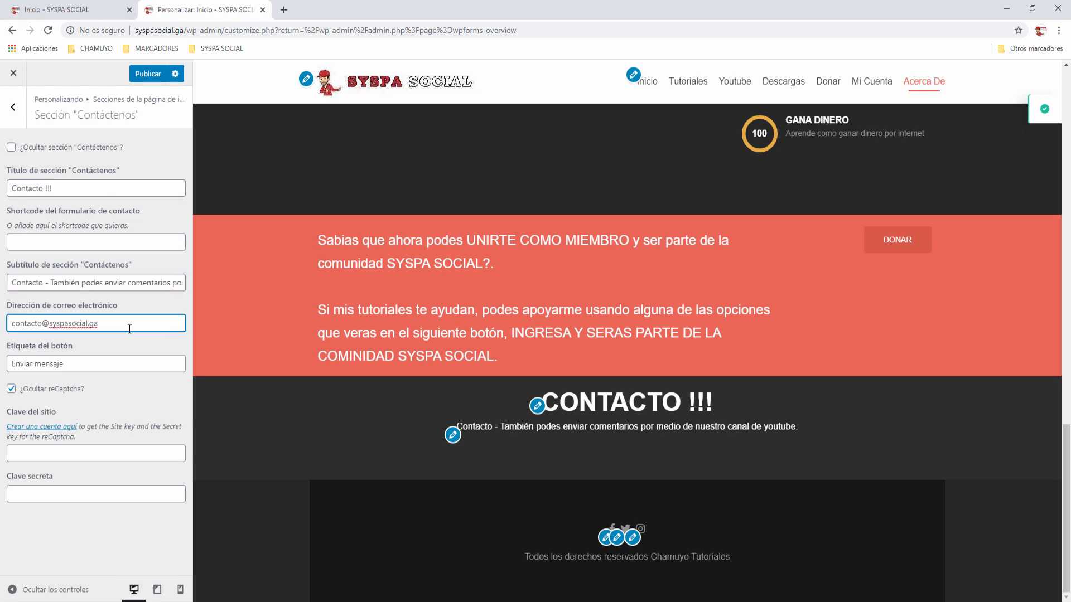
pyautogui.moveTo(128, 329); pyautogui.dragTo(4, 328)
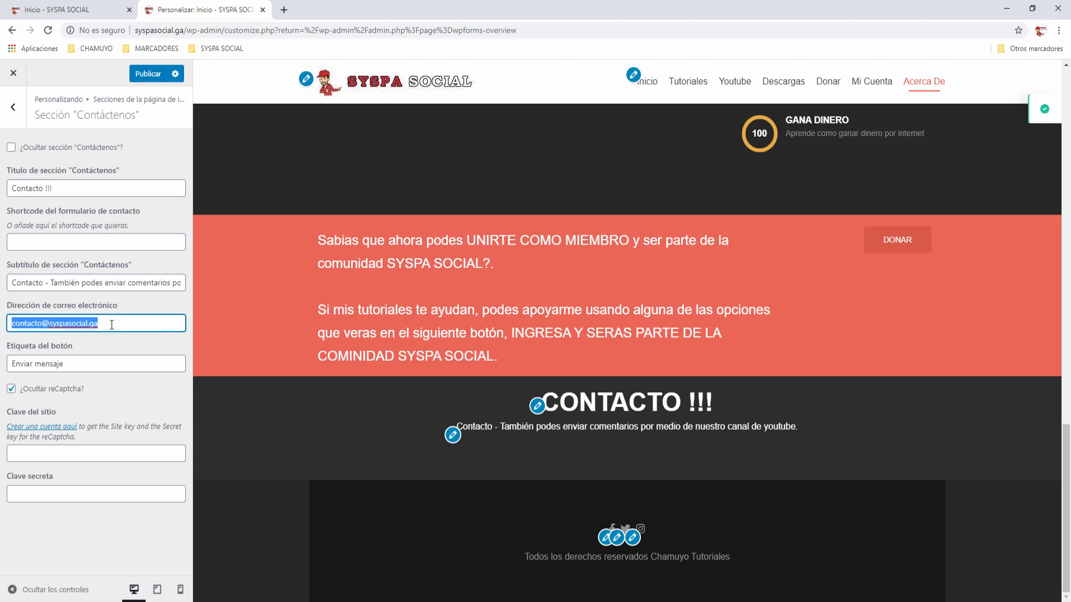
pyautogui.click(112, 324)
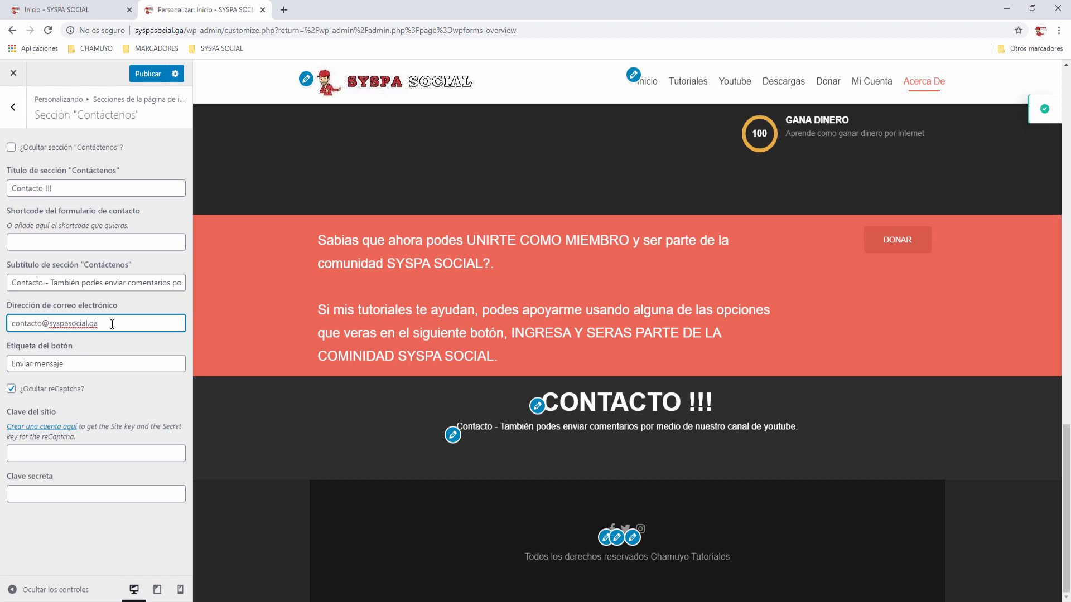
pyautogui.click(93, 365)
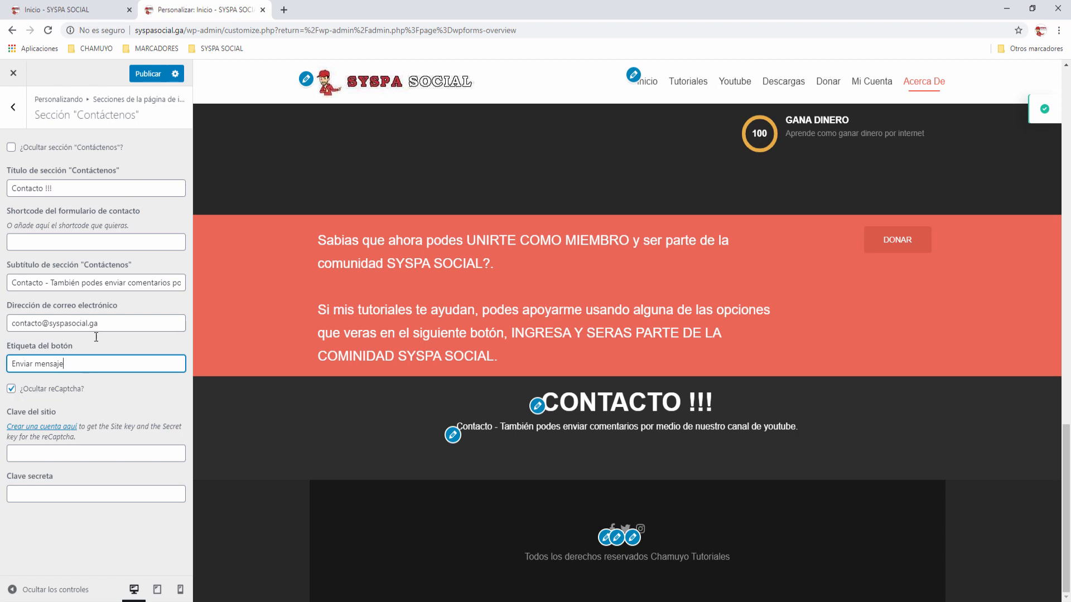
pyautogui.click(17, 214)
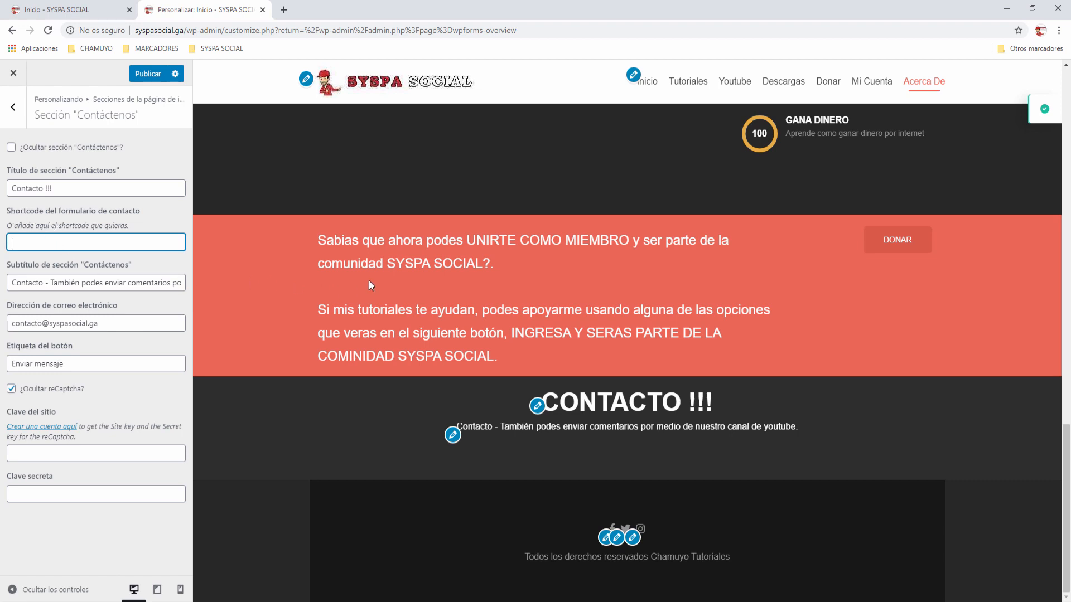
pyautogui.hotkey('ctrl', 'v')
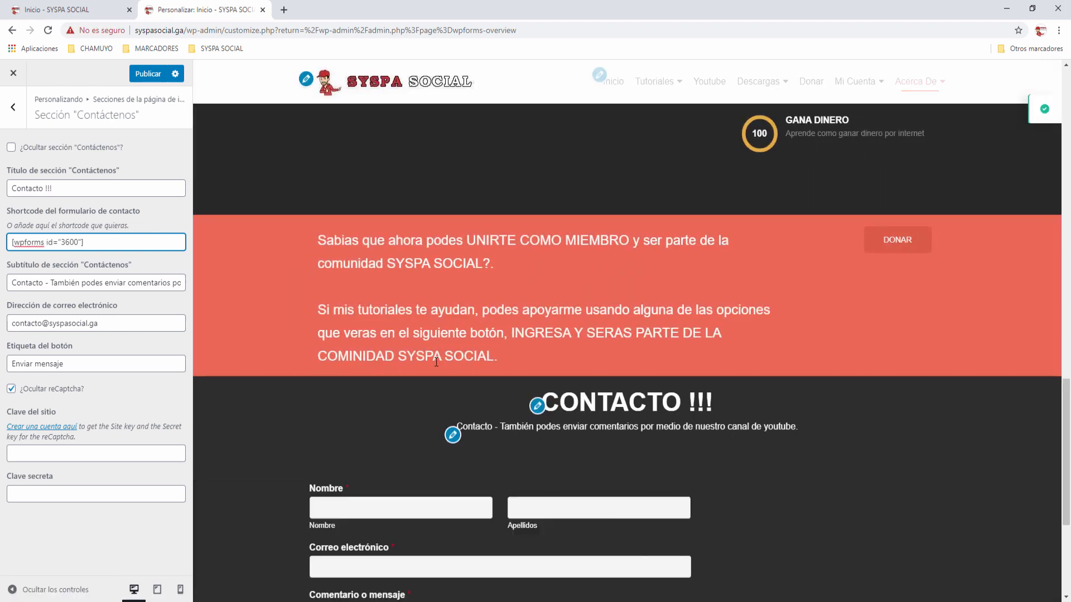
# Step: Check the contact form under CONTACTO !!! in the preview and publish the Customizer changes
pyautogui.scroll(-2, 436, 366)
pyautogui.scroll(-1, 435, 362)
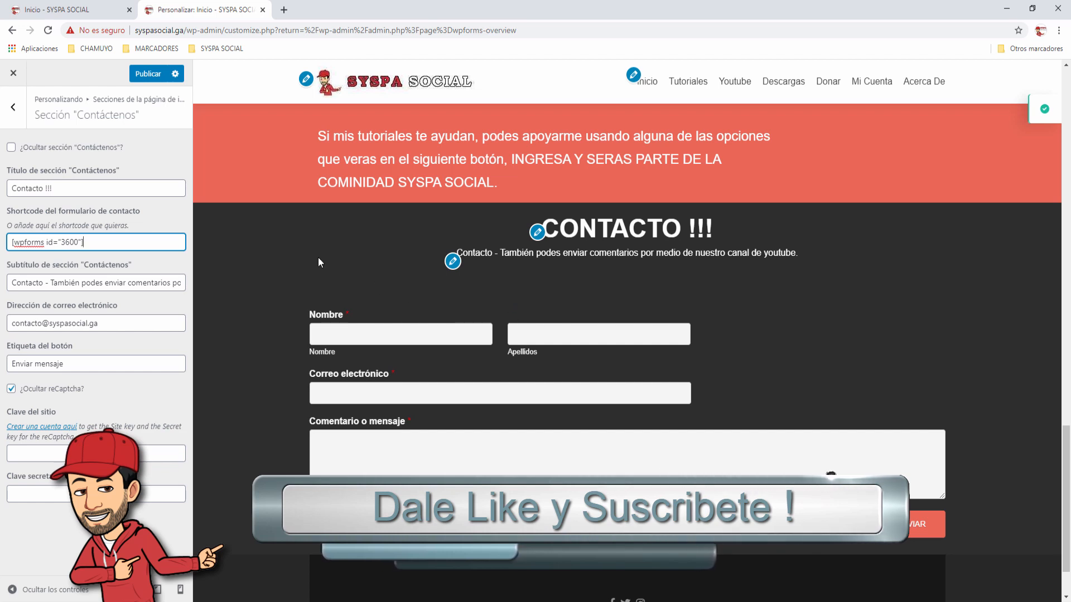
pyautogui.click(158, 76)
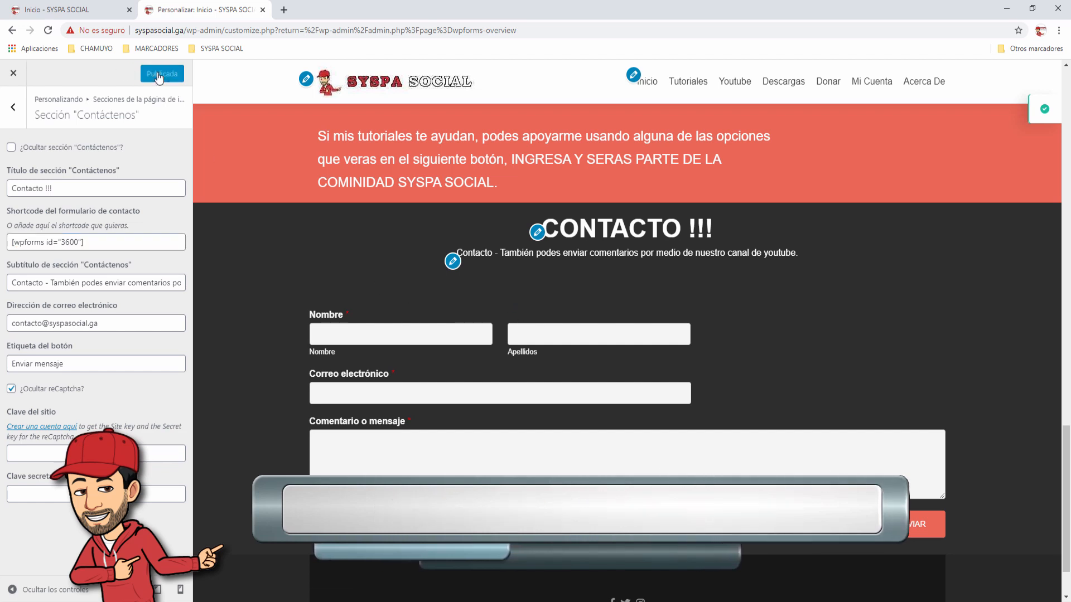
# Step: Reload the live homepage in the Inicio tab and scroll to the CONTACTO !!! form
pyautogui.click(87, 11)
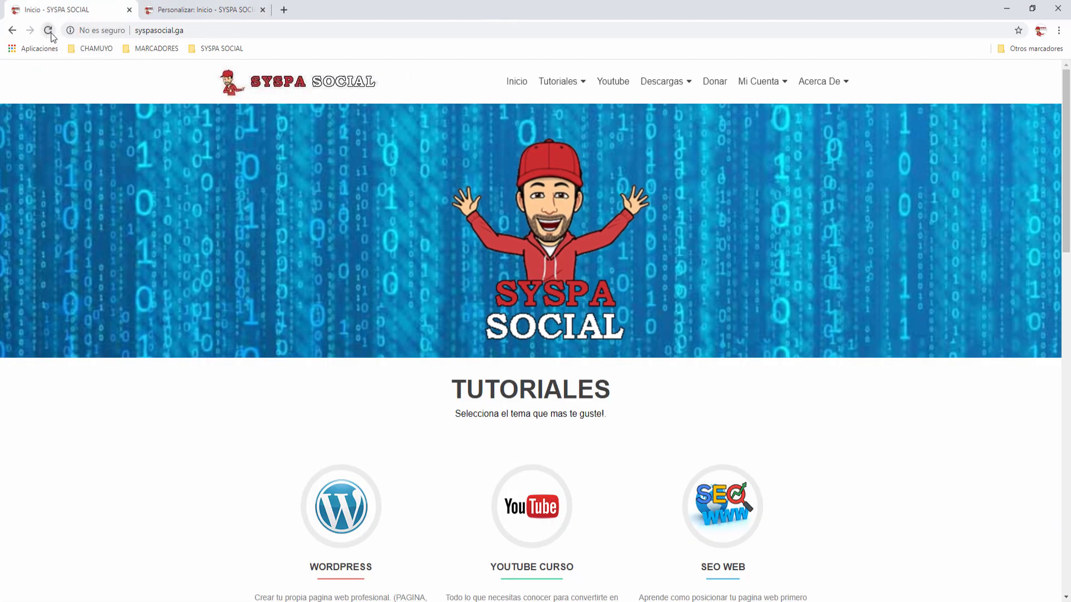
pyautogui.click(48, 30)
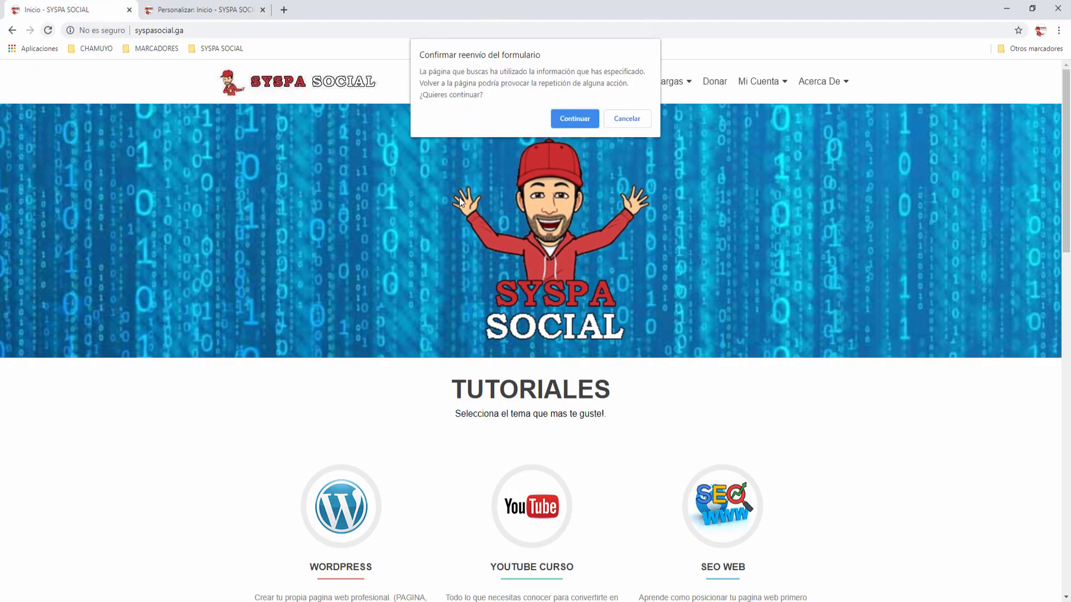
pyautogui.click(565, 119)
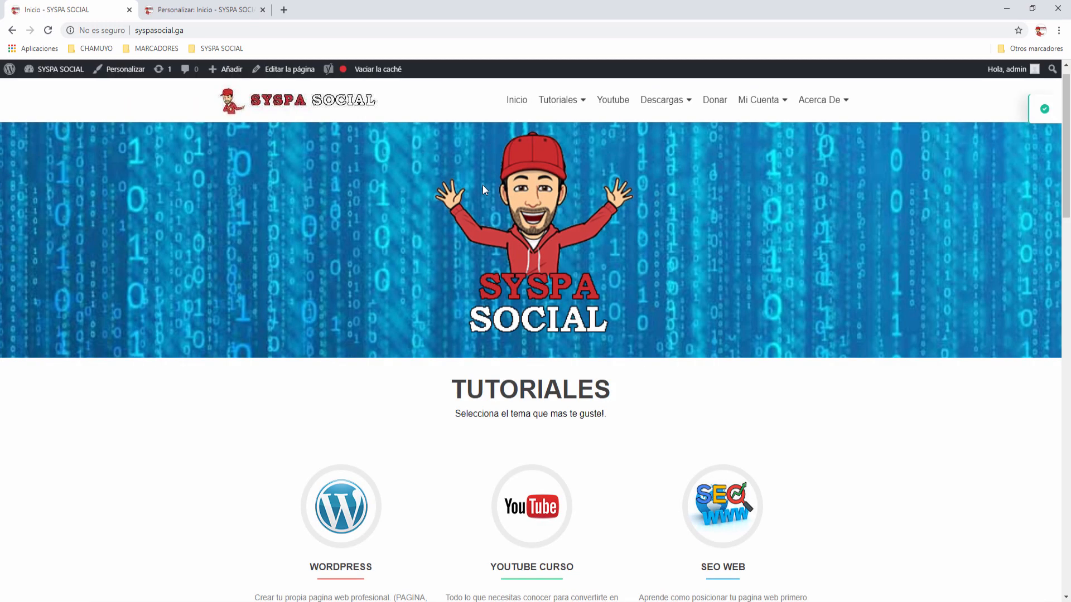
pyautogui.scroll(-3, 484, 189)
pyautogui.scroll(-20, 483, 186)
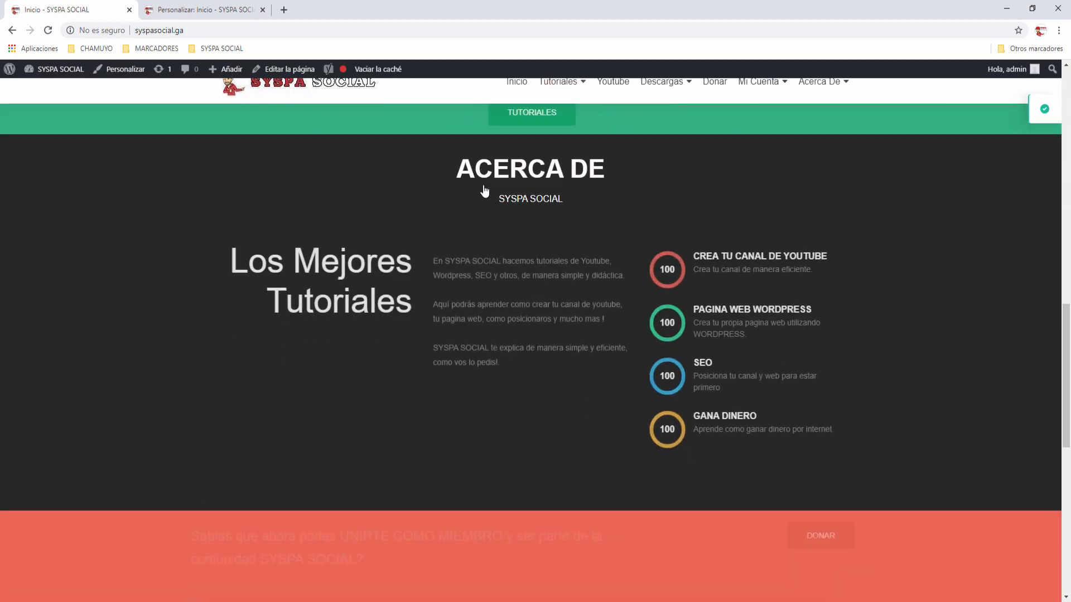
pyautogui.scroll(-1, 485, 185)
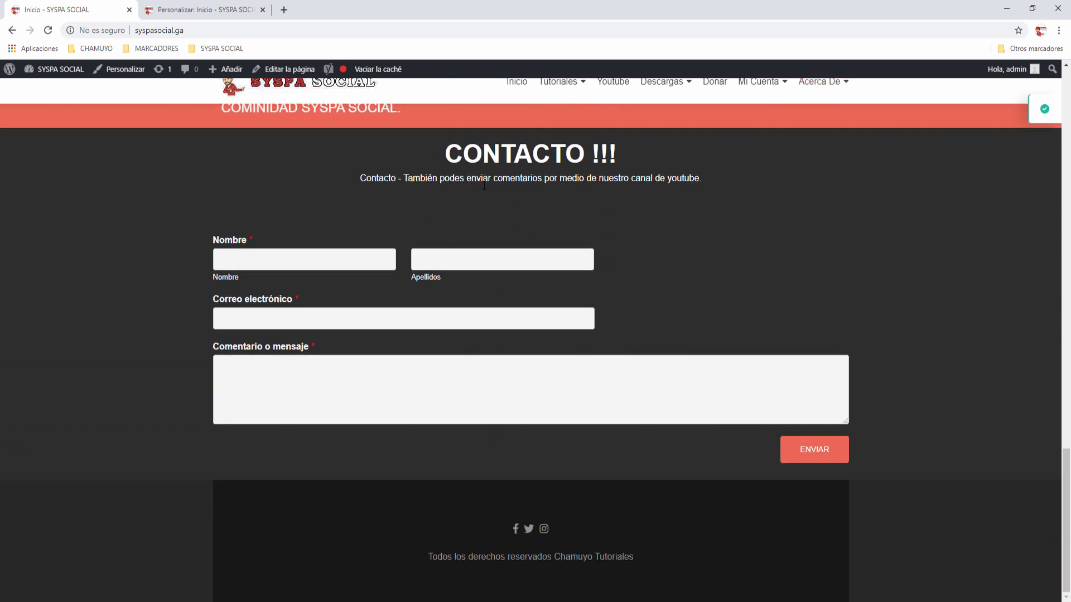
# Step: Fill the homepage form with test names, the saved e-mail and the message 'Hola a todos !!!'
pyautogui.click(274, 257)
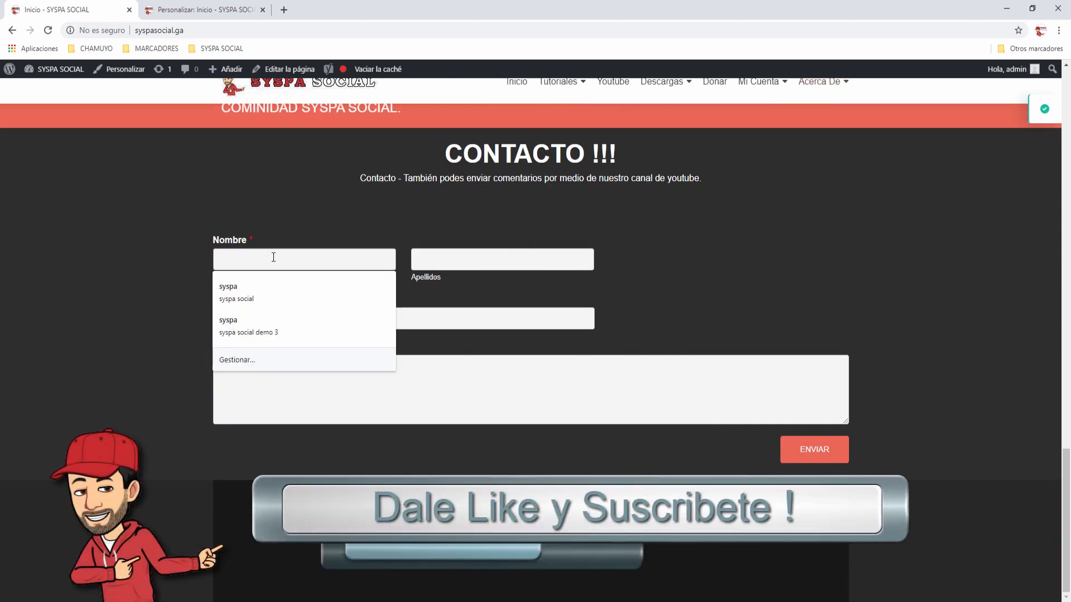
pyautogui.write('aaaaaaaaaa')
pyautogui.click(427, 257)
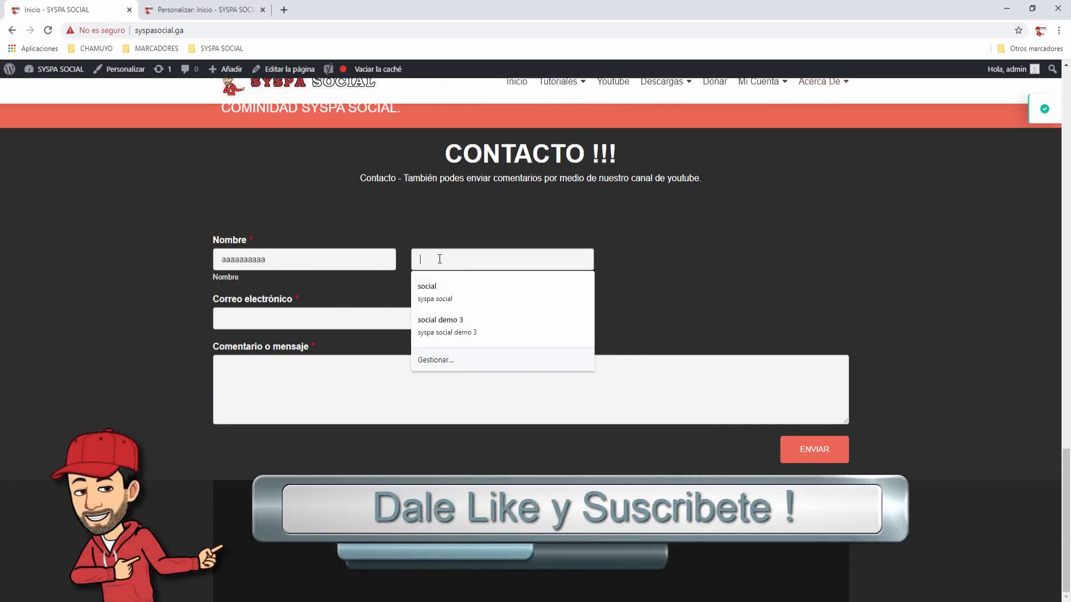
pyautogui.write('bbbbbbbbbbbb')
pyautogui.click(259, 317)
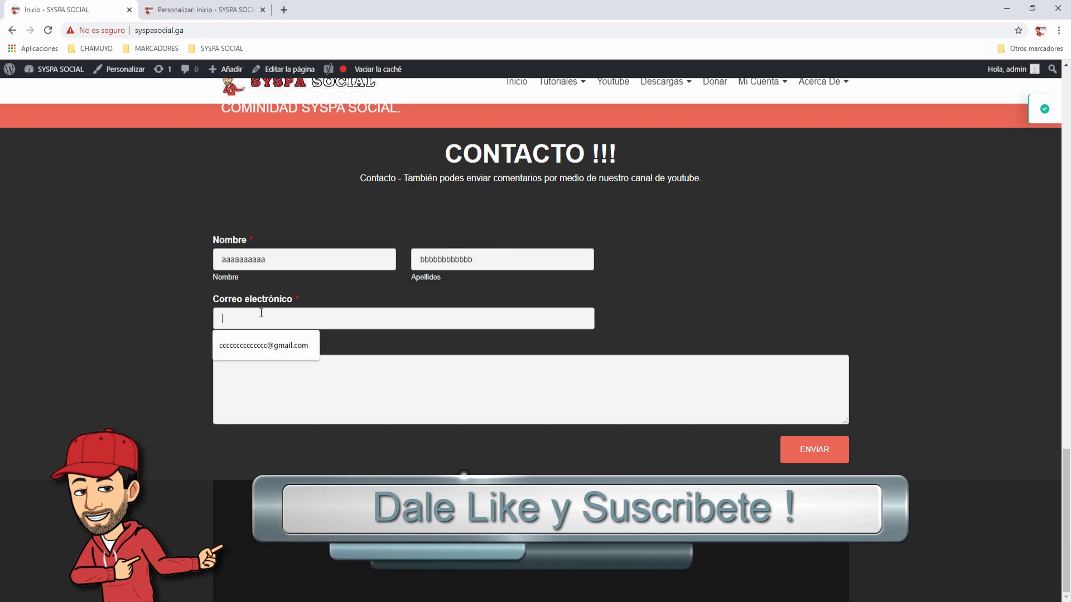
pyautogui.click(262, 345)
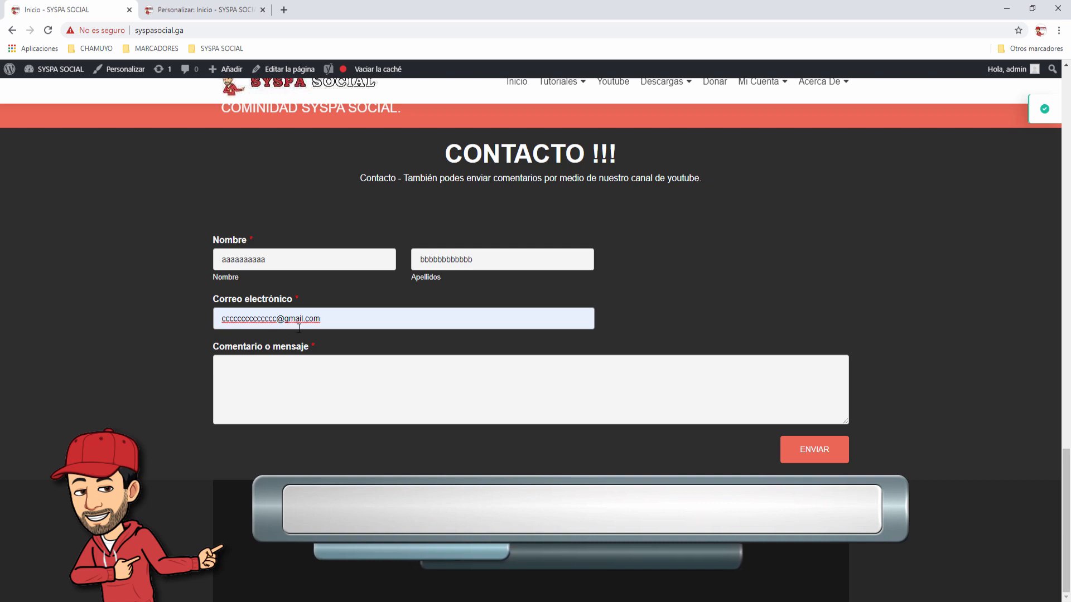
pyautogui.moveTo(324, 319); pyautogui.dragTo(205, 328)
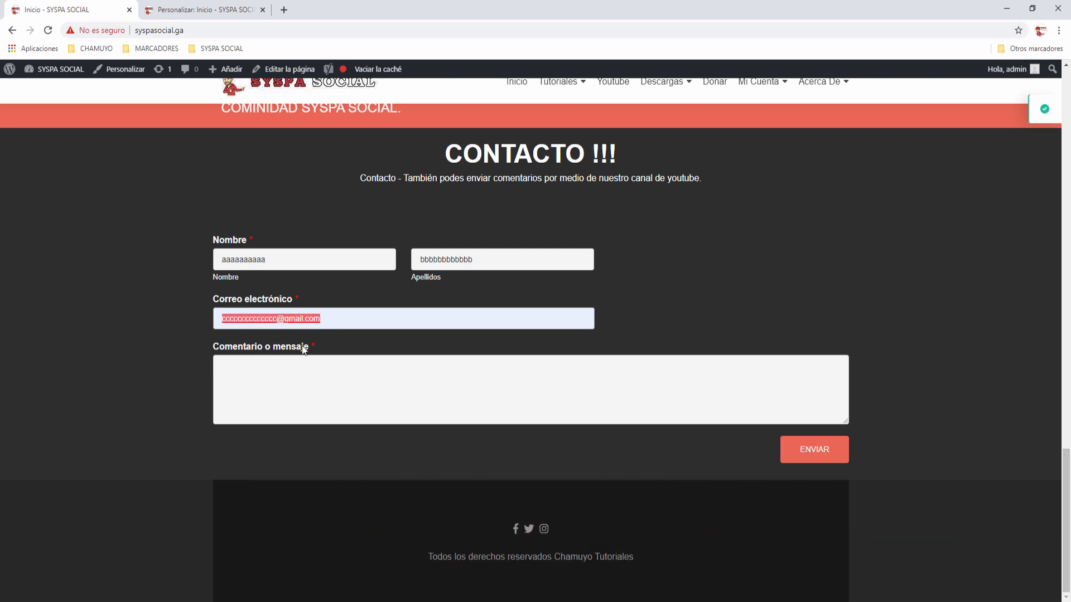
pyautogui.click(289, 376)
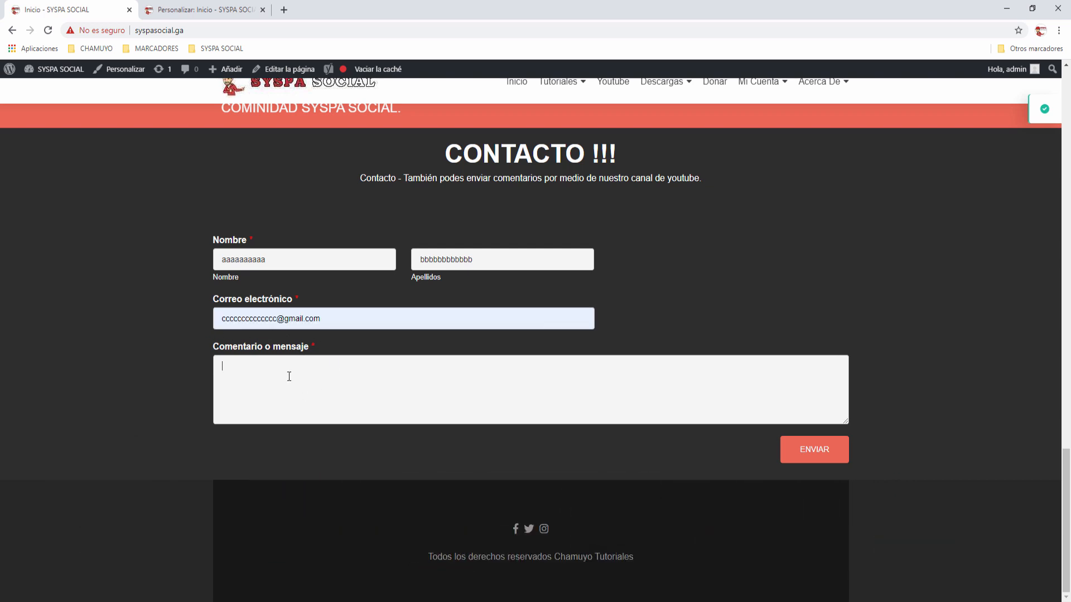
pyautogui.write('Hola a todos !!!')
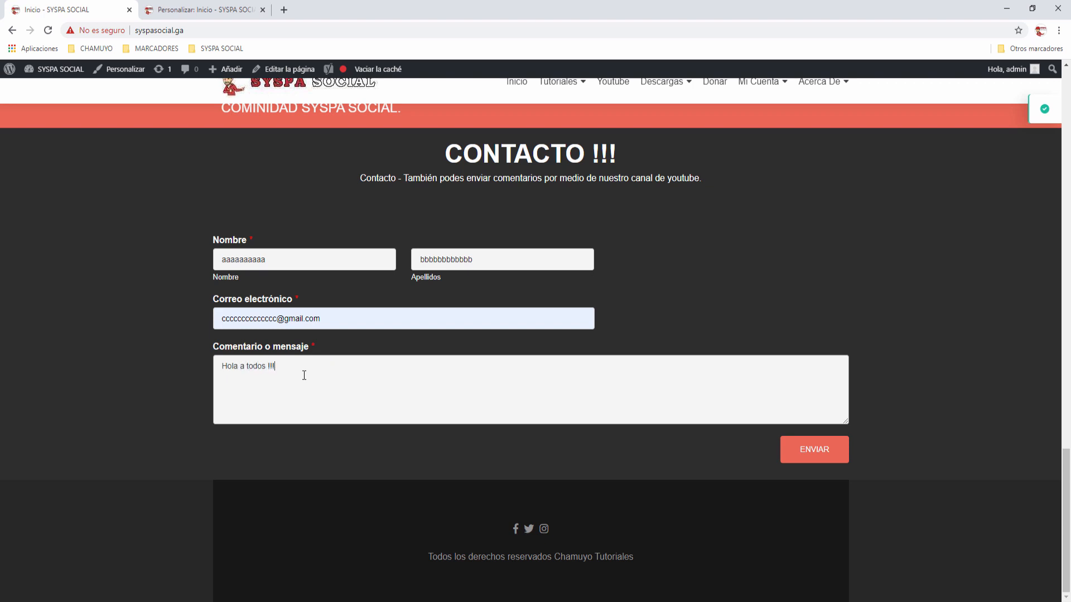
# Step: Send the test message and check the '¡Gracias por contactar con nosotros!' confirmation
pyautogui.click(806, 454)
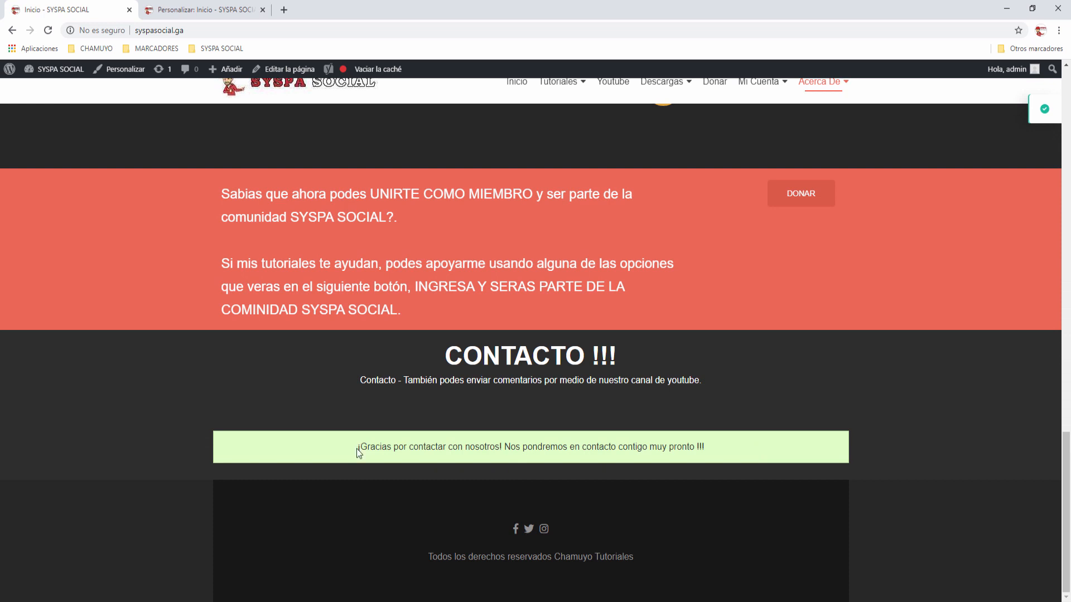
pyautogui.moveTo(360, 449); pyautogui.dragTo(698, 450)
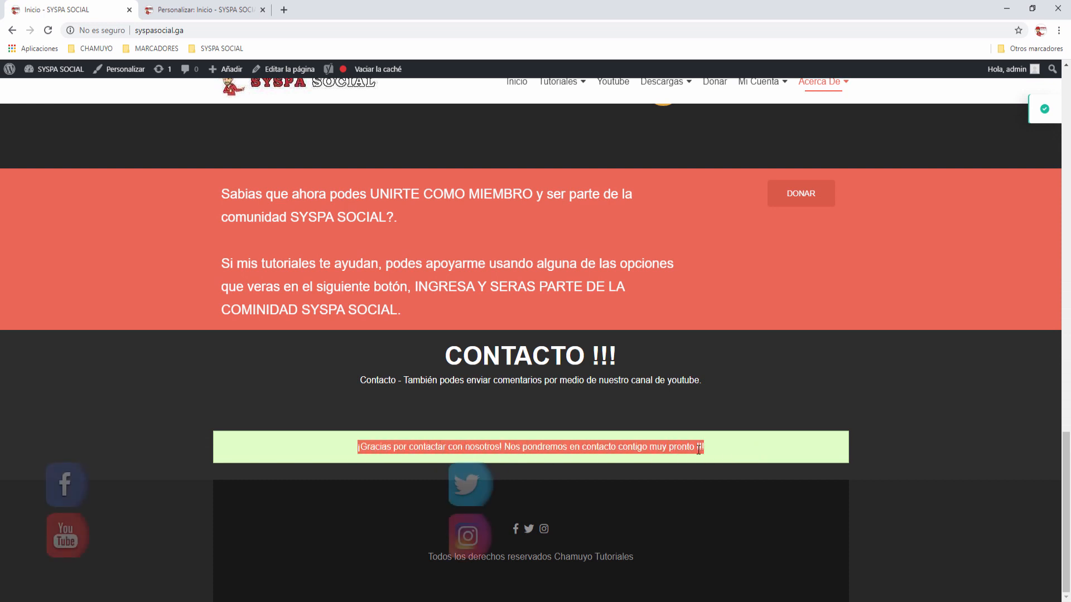
pyautogui.click(897, 429)
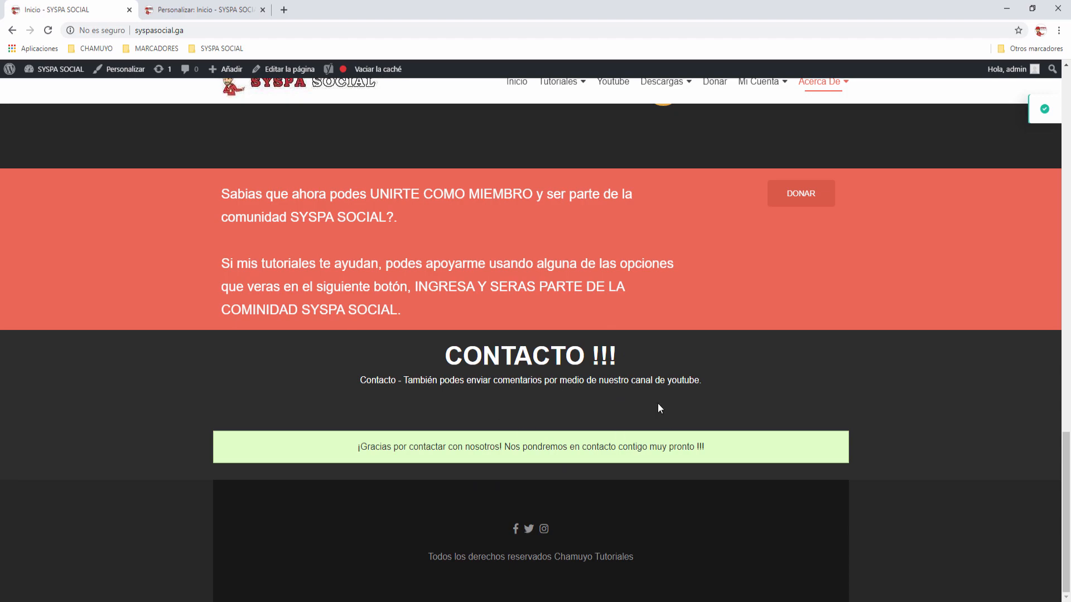
pyautogui.scroll(20, 659, 408)
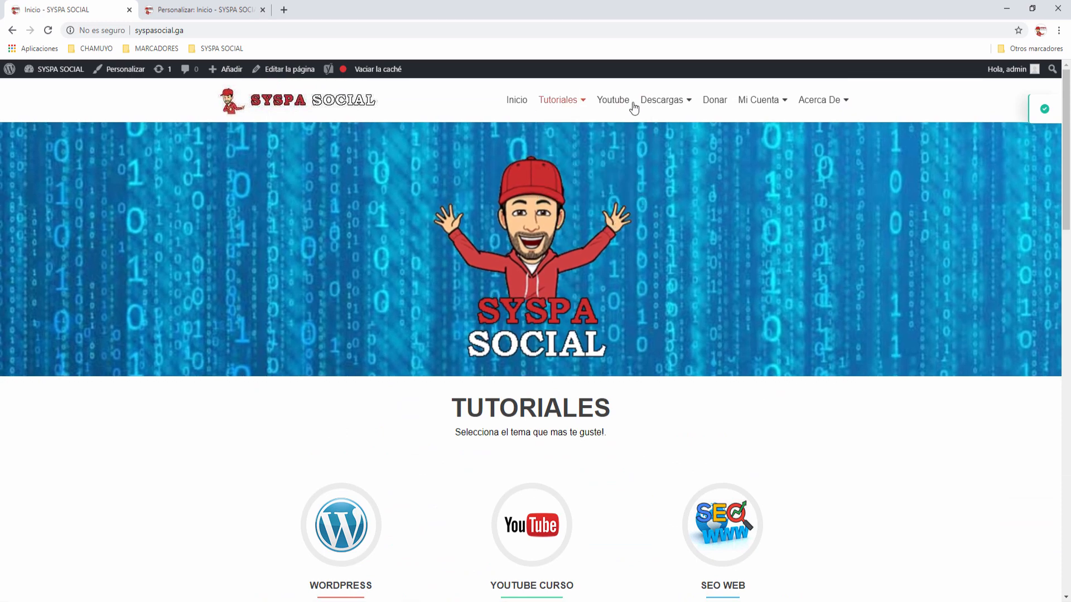
# Step: Leave the Customizer and start a new page from Páginas > Añadir nueva
pyautogui.moveTo(796, 100)
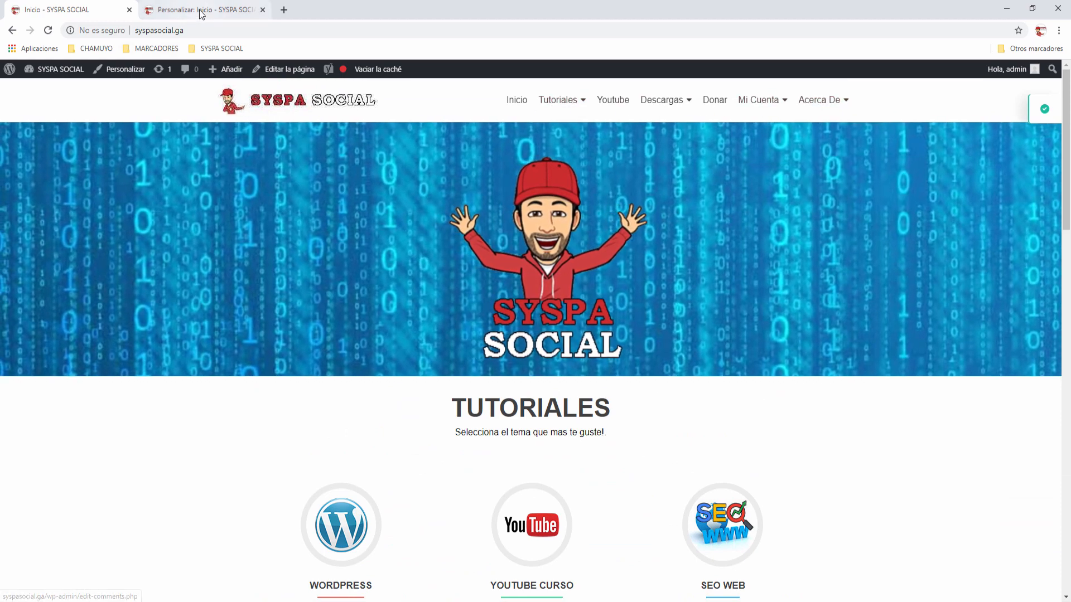
pyautogui.click(202, 10)
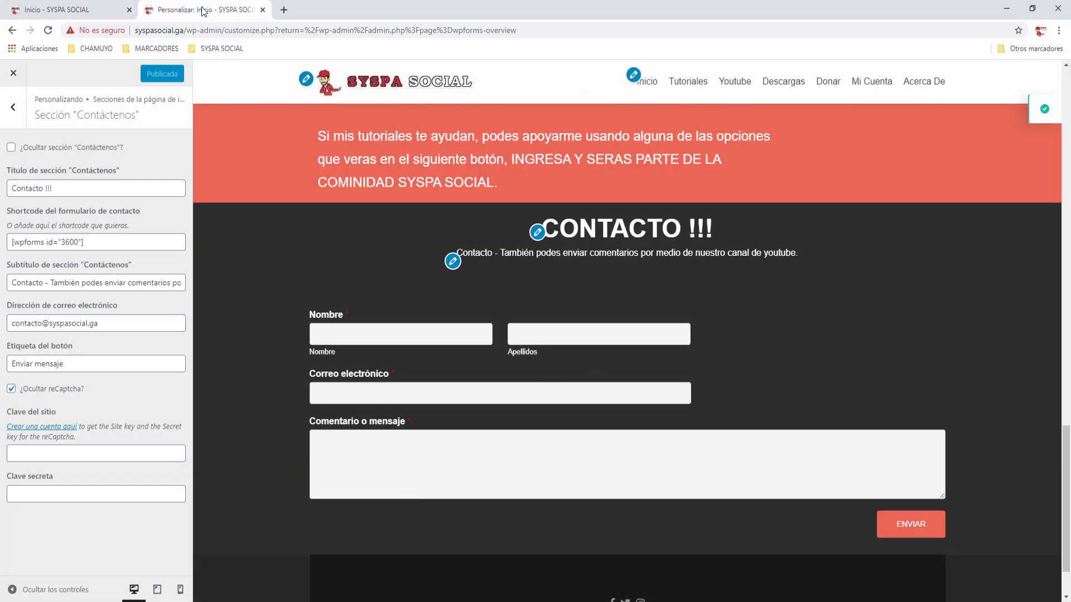
pyautogui.click(13, 73)
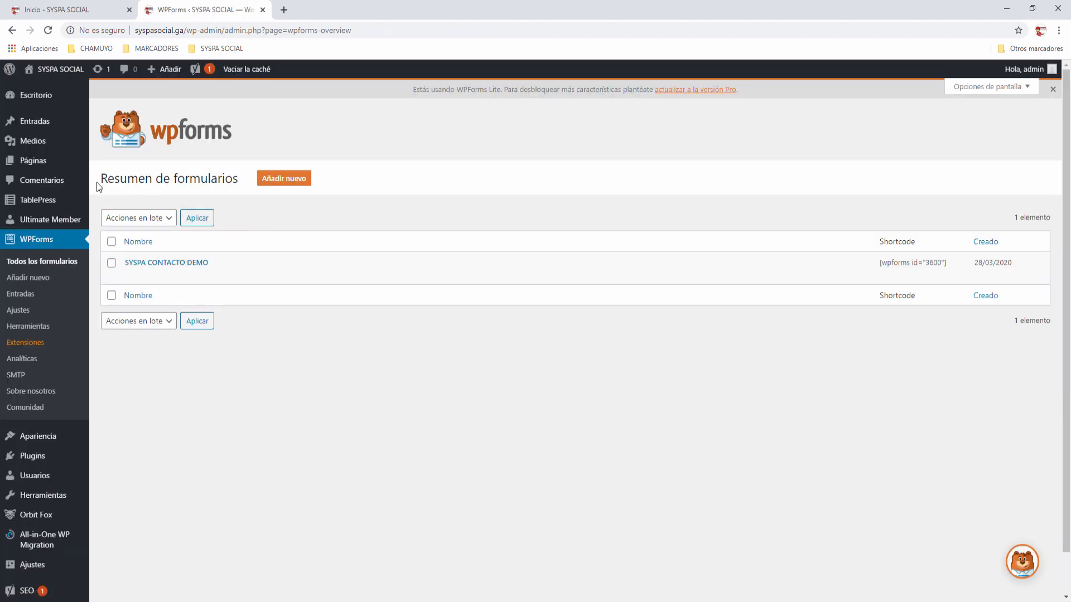
pyautogui.click(38, 164)
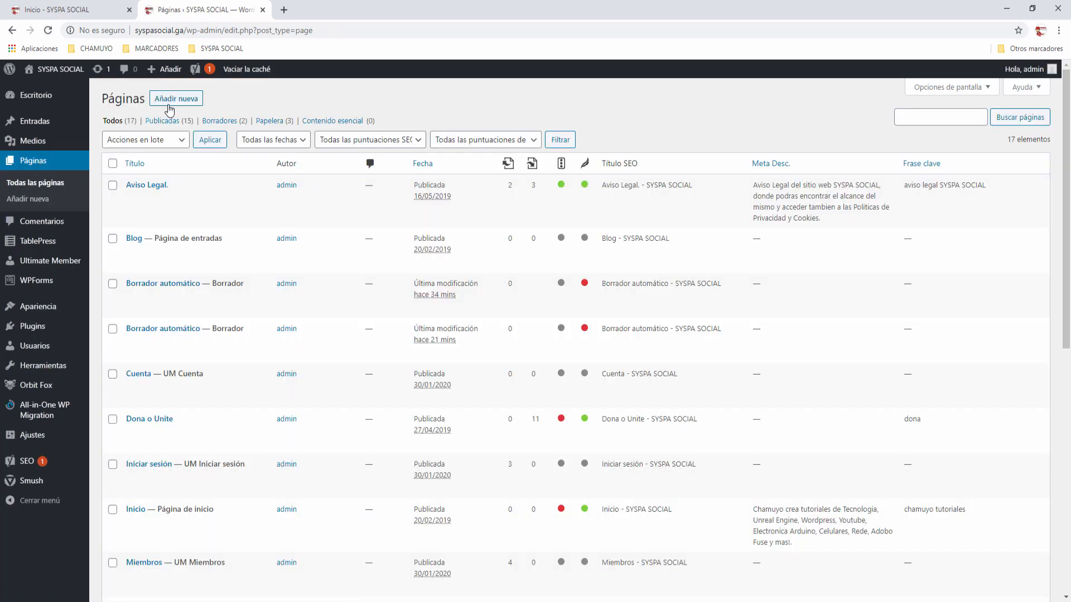
pyautogui.click(169, 104)
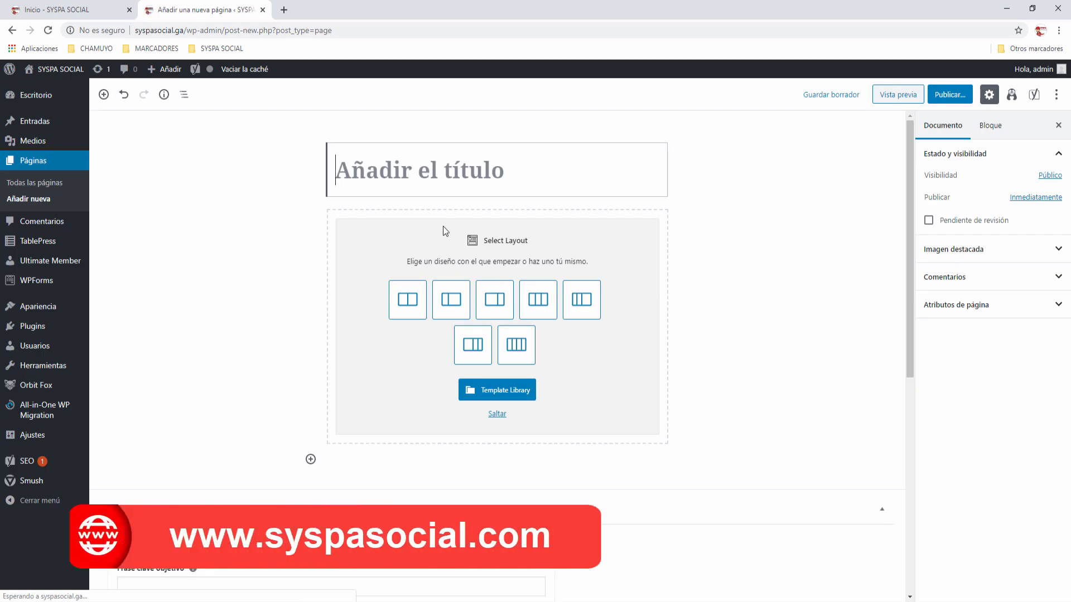
# Step: Publish a page titled 'Contacto' with a Shortcode block holding [wpforms id="3600"]
pyautogui.write('Contacto')
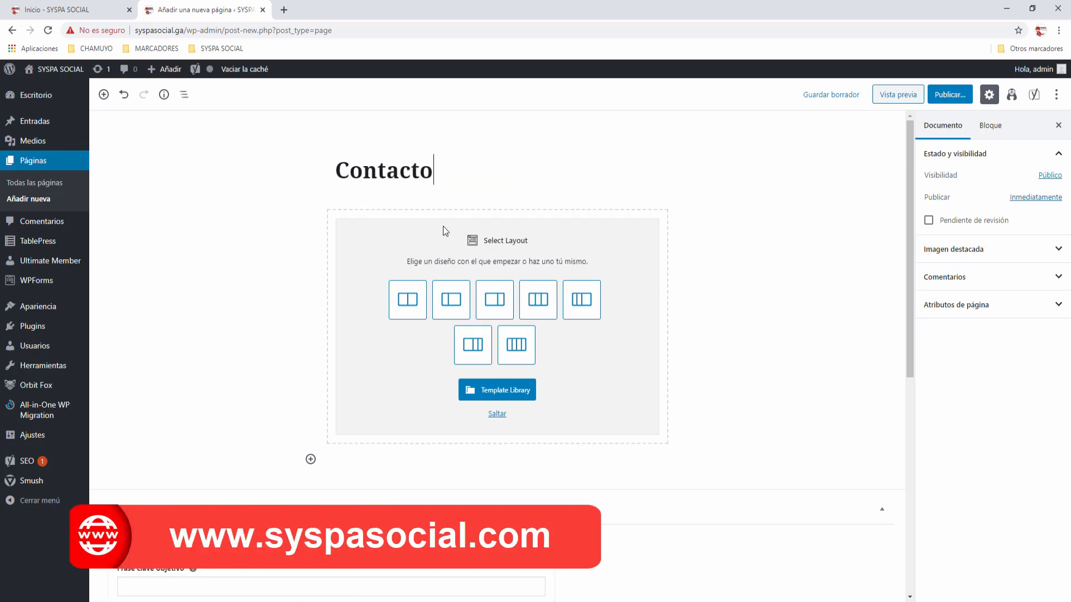
pyautogui.click(497, 414)
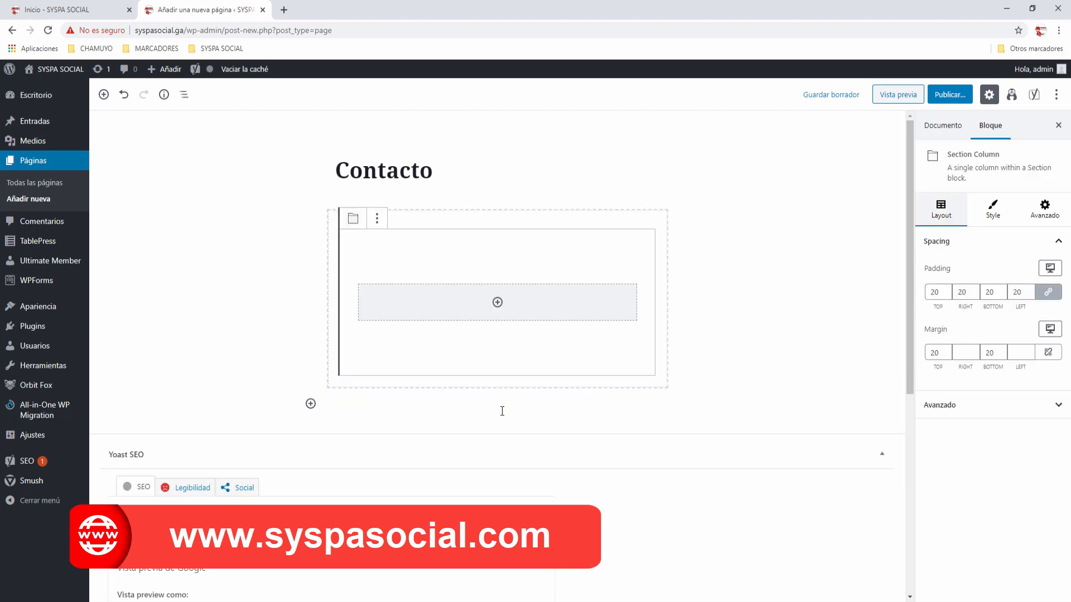
pyautogui.click(497, 304)
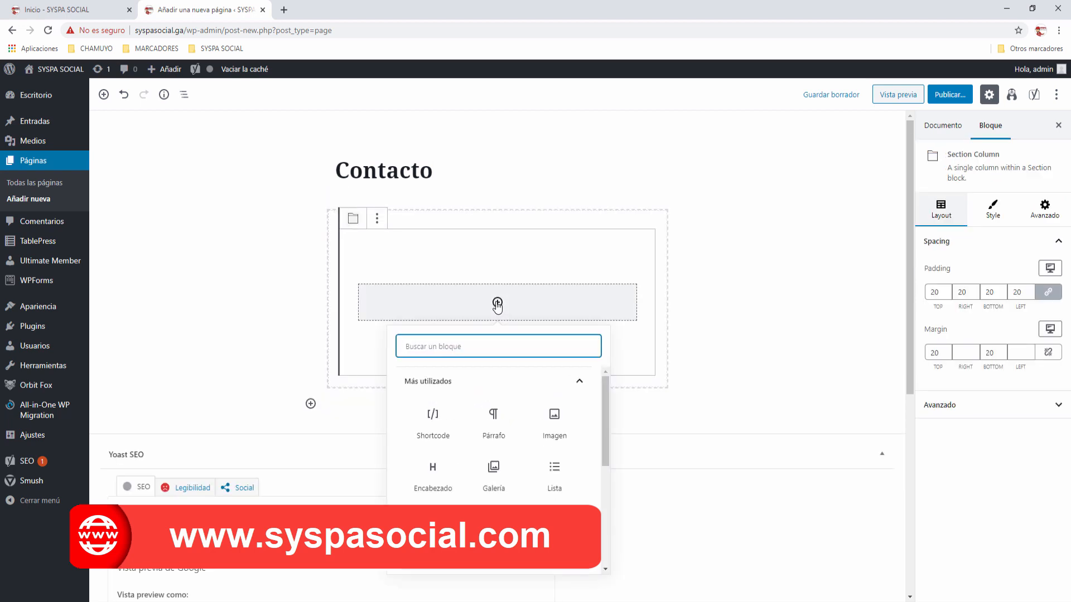
pyautogui.click(438, 422)
pyautogui.write('[wpforms id="3600"]')
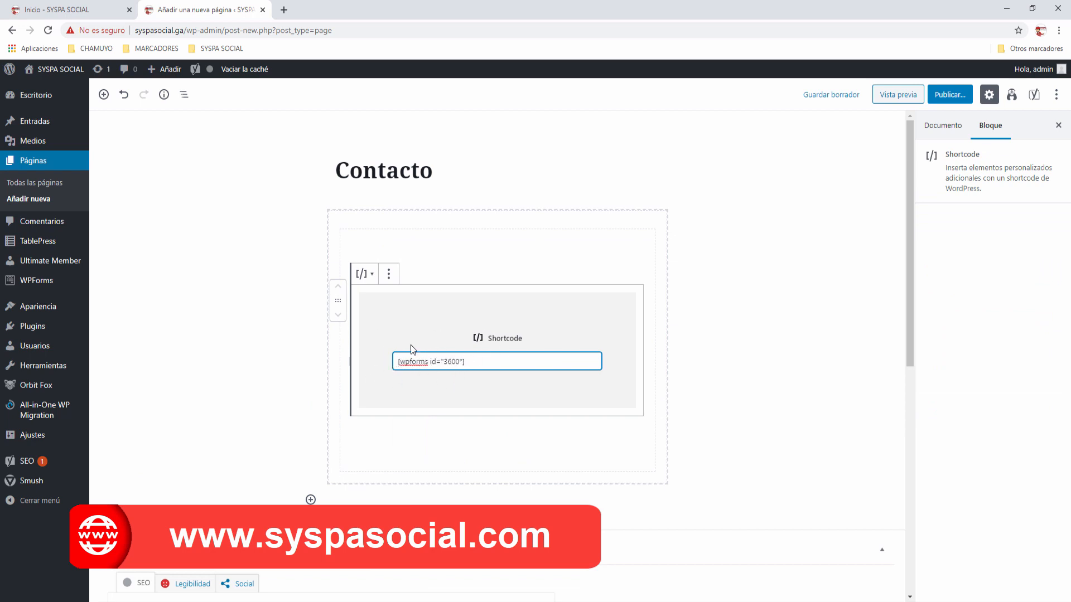
pyautogui.click(958, 101)
pyautogui.click(1007, 101)
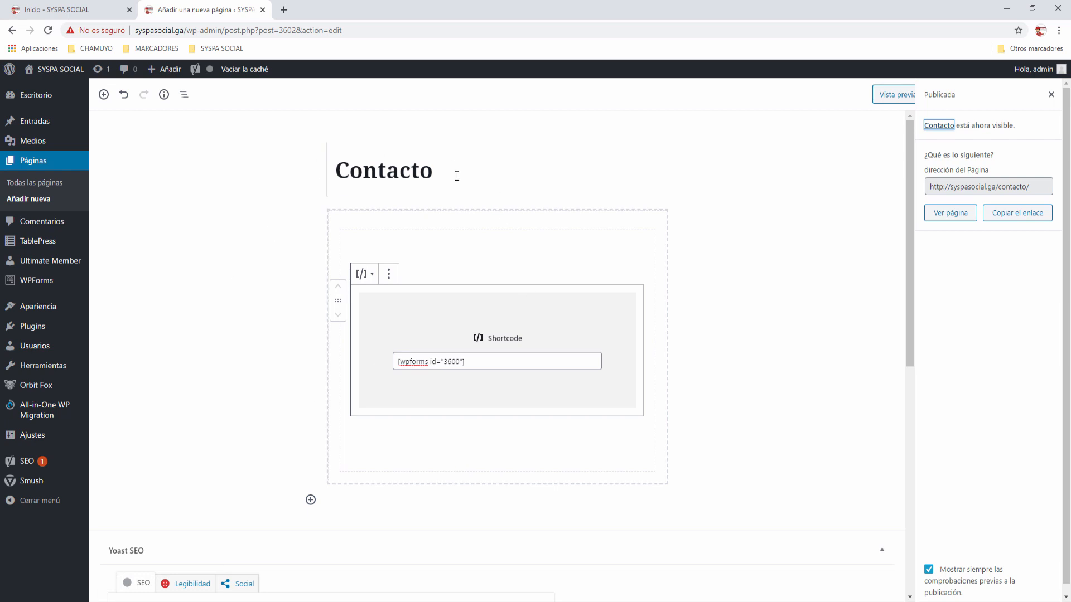
# Step: Add the Contacto page to Menú Principal under Apariencia > Menús
pyautogui.moveTo(49, 308)
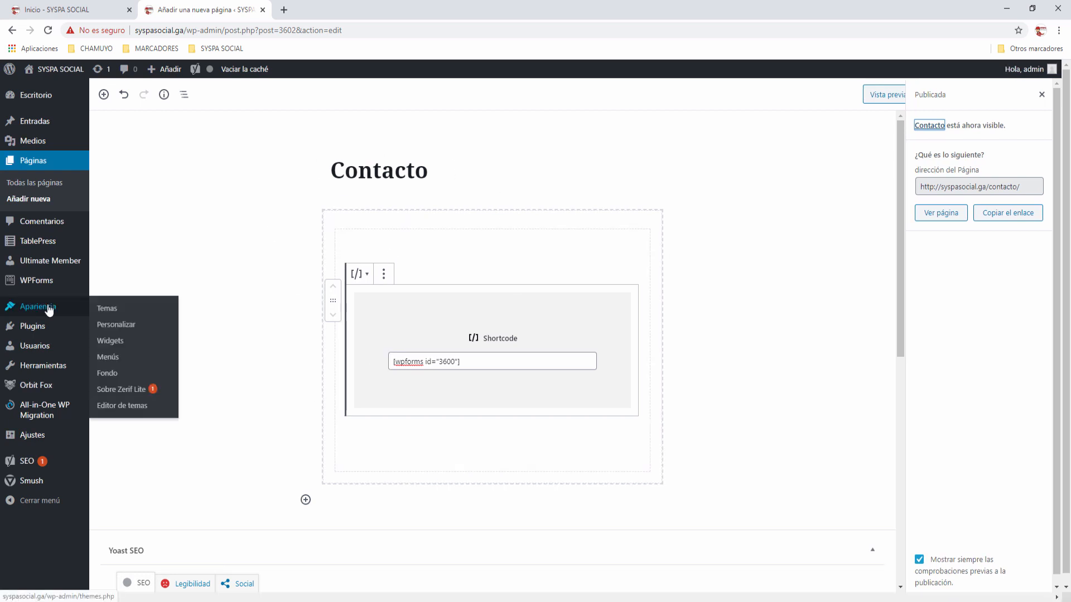
pyautogui.click(112, 361)
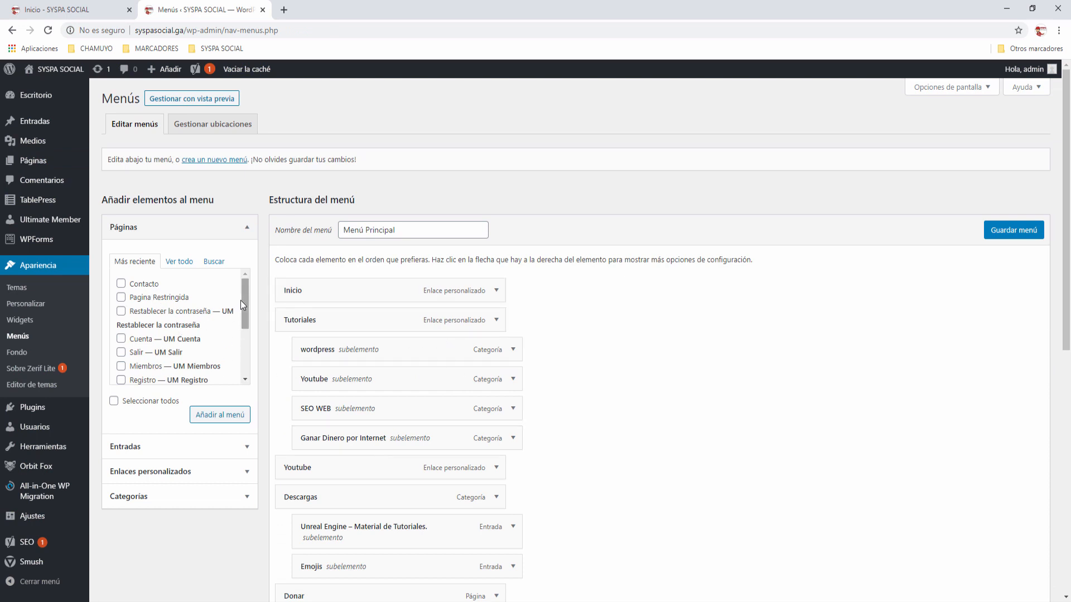
pyautogui.click(121, 283)
pyautogui.click(220, 418)
# Step: Move Contacto to a top-level item just before Acerca De and save the menu
pyautogui.scroll(-8, 681, 408)
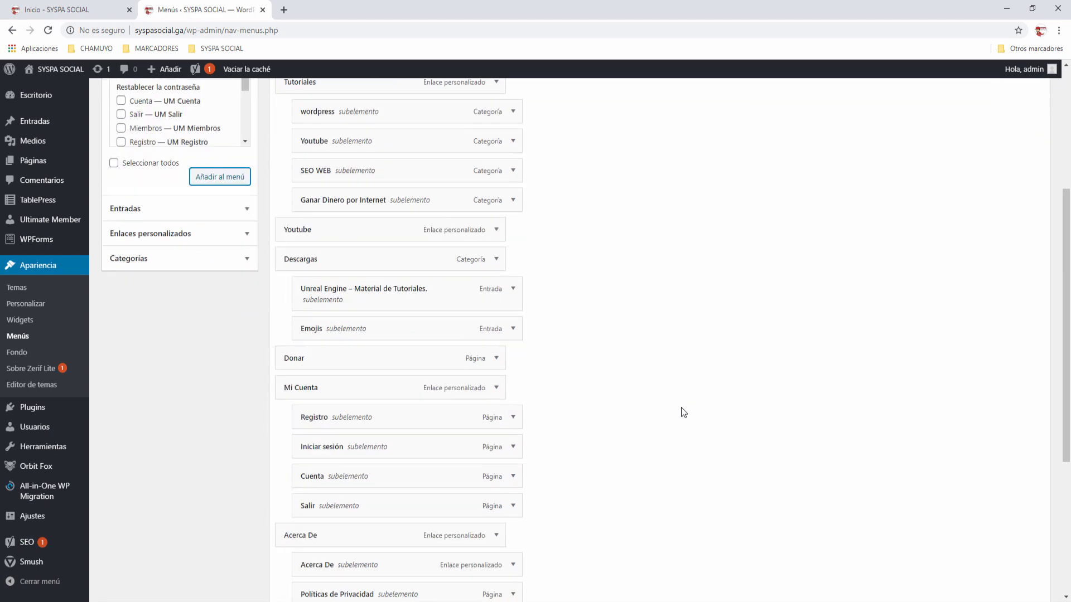
pyautogui.moveTo(313, 452); pyautogui.dragTo(324, 309)
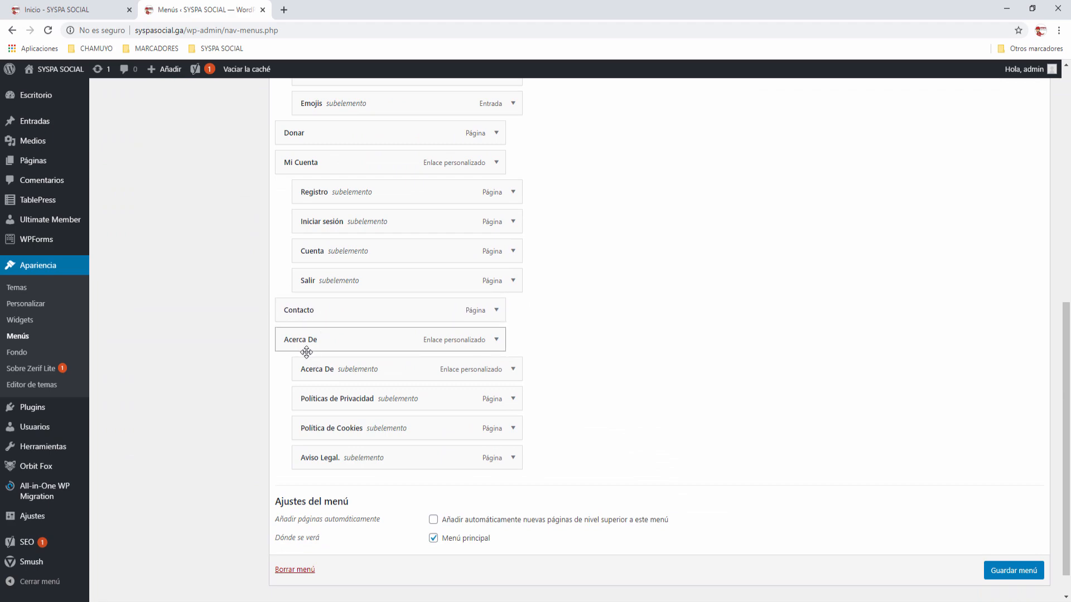
pyautogui.scroll(2, 311, 359)
pyautogui.scroll(-3, 311, 359)
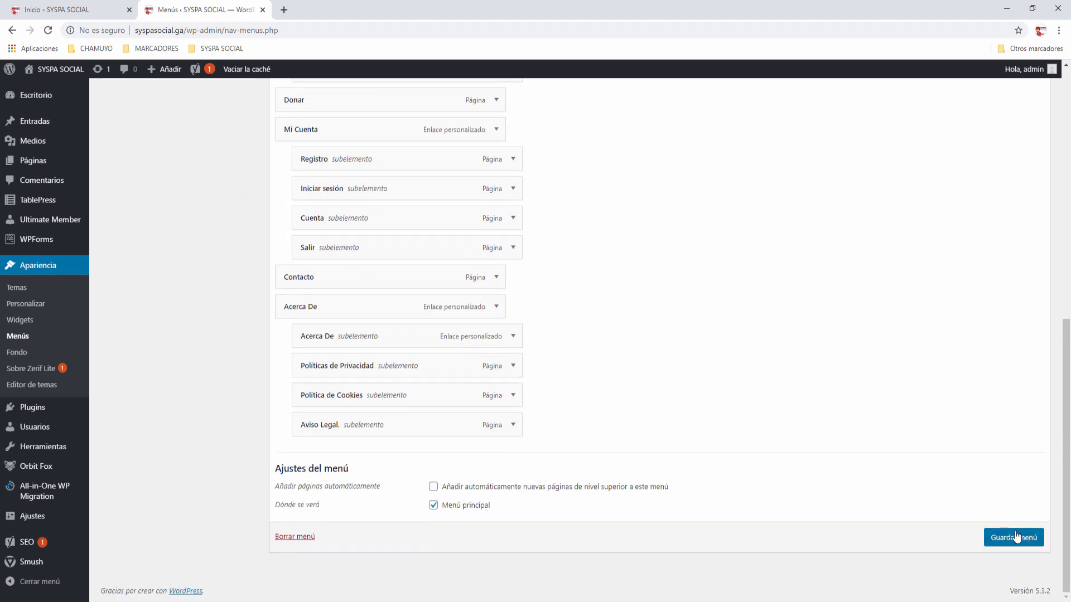
pyautogui.click(1014, 537)
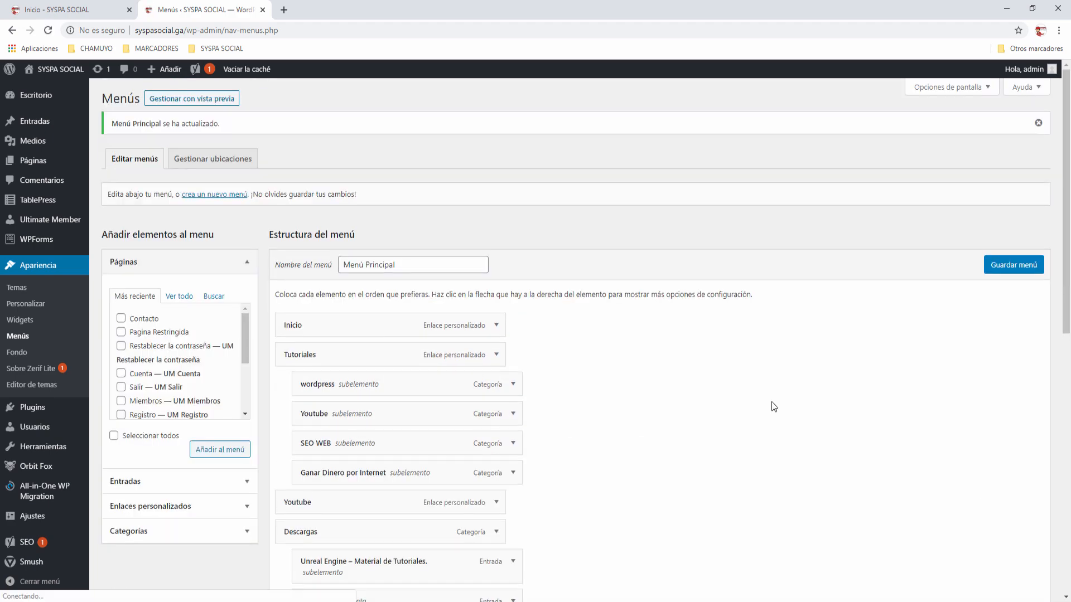
pyautogui.click(78, 11)
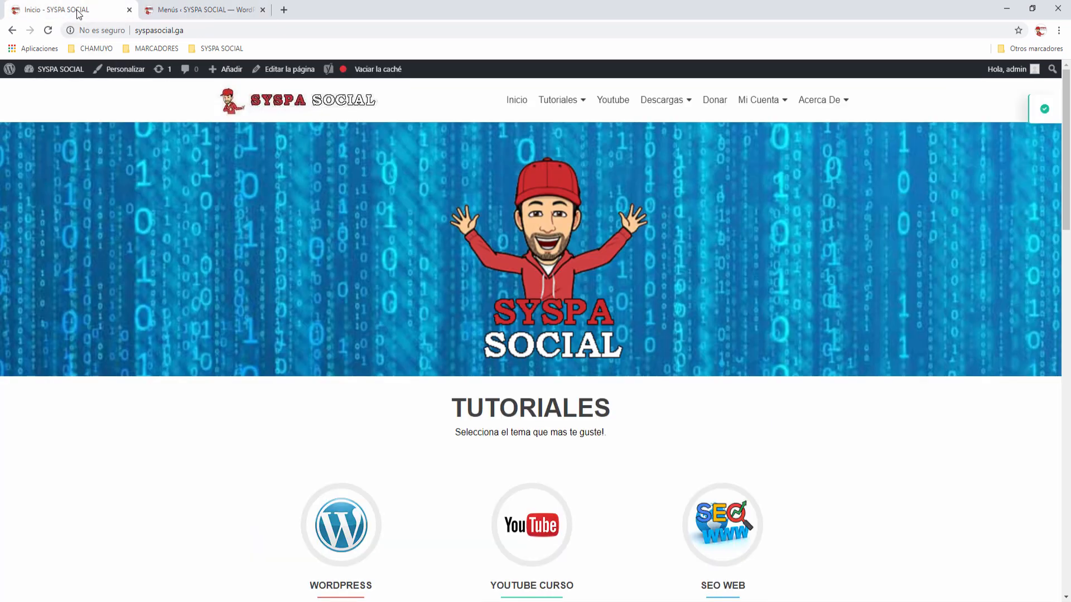
# Step: Reload the homepage and open the new Contacto page from the site menu
pyautogui.click(48, 30)
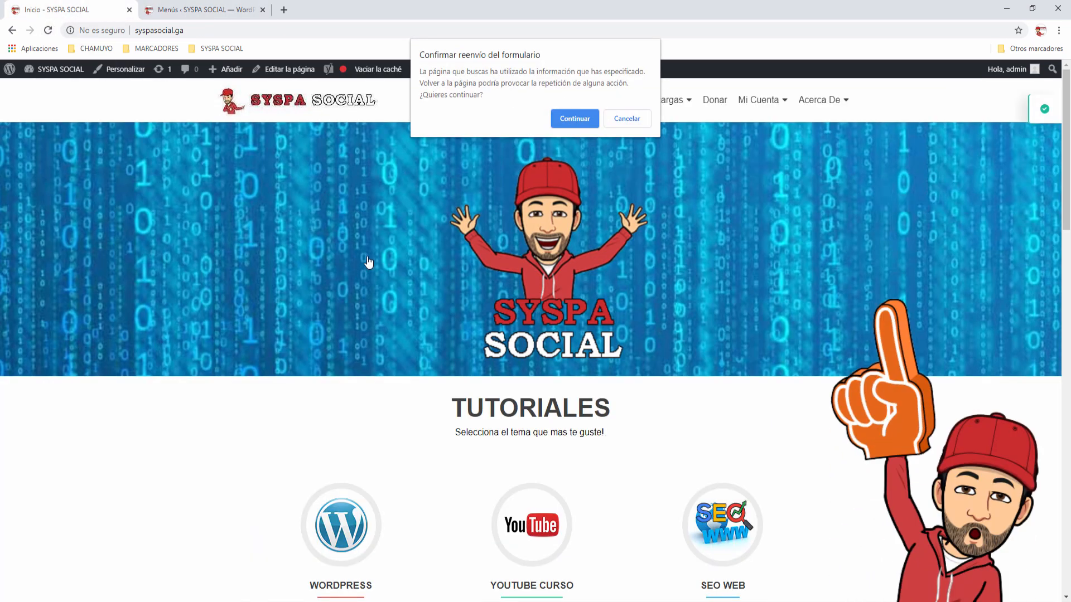
pyautogui.click(573, 117)
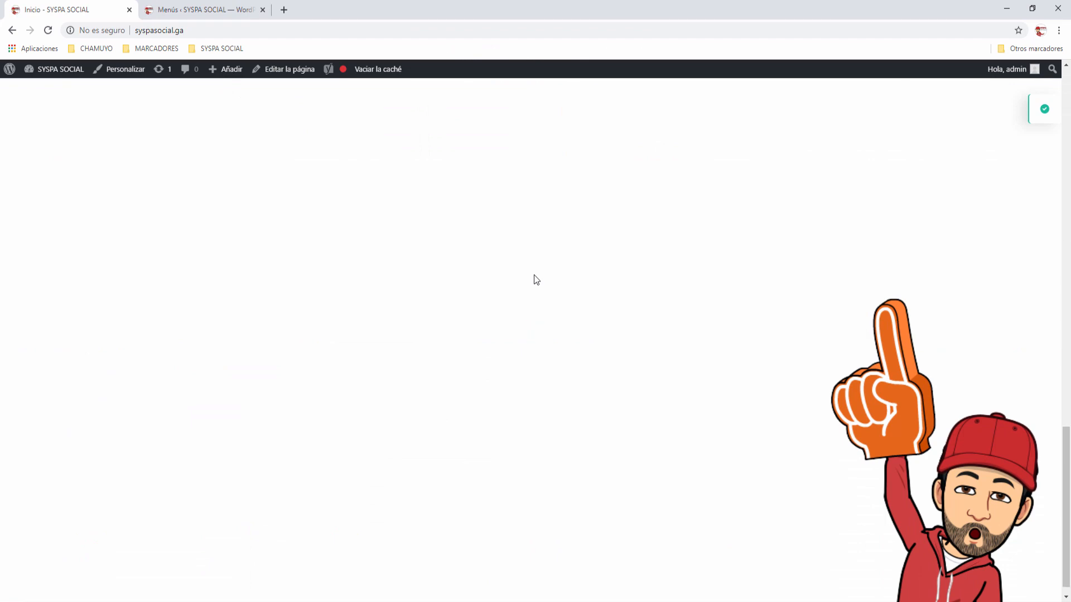
pyautogui.scroll(6, 598, 282)
pyautogui.scroll(10, 597, 283)
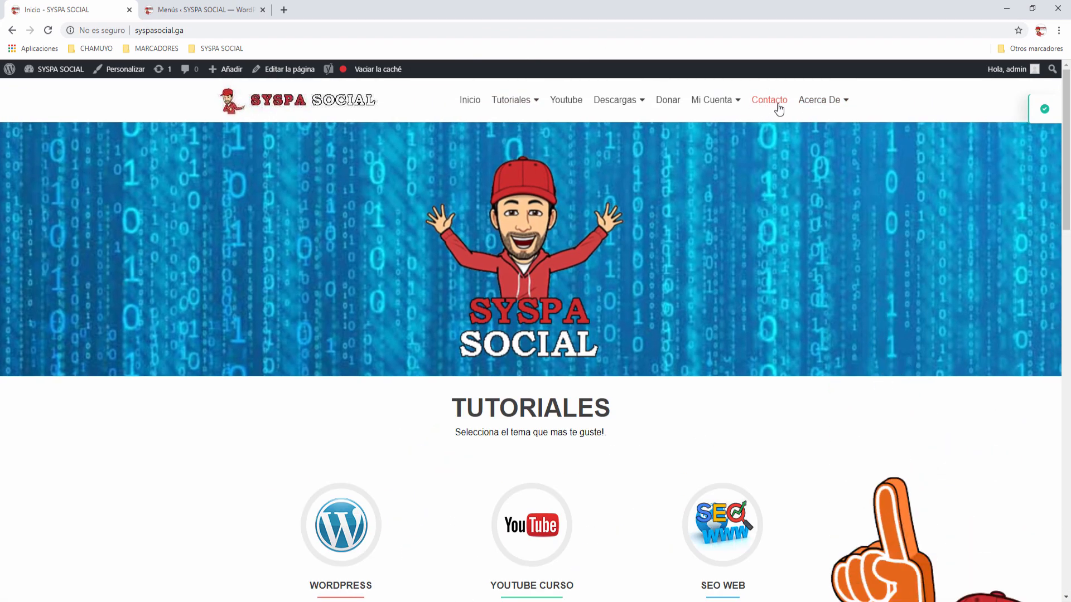
pyautogui.click(773, 104)
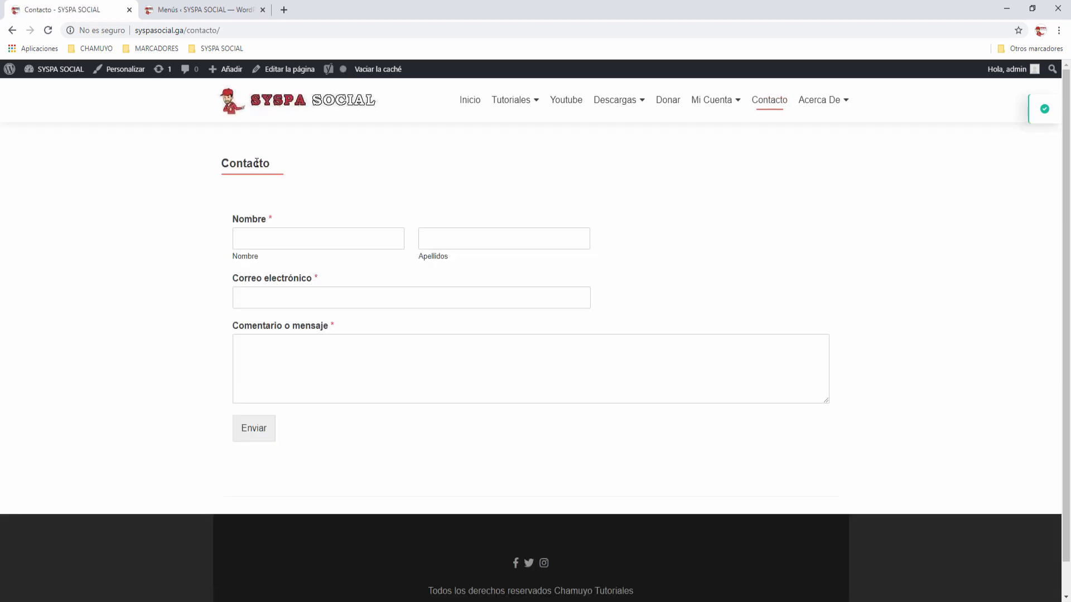
# Step: Fill the Contacto form with test names, the saved e-mail and a test comment, and send it
pyautogui.click(331, 236)
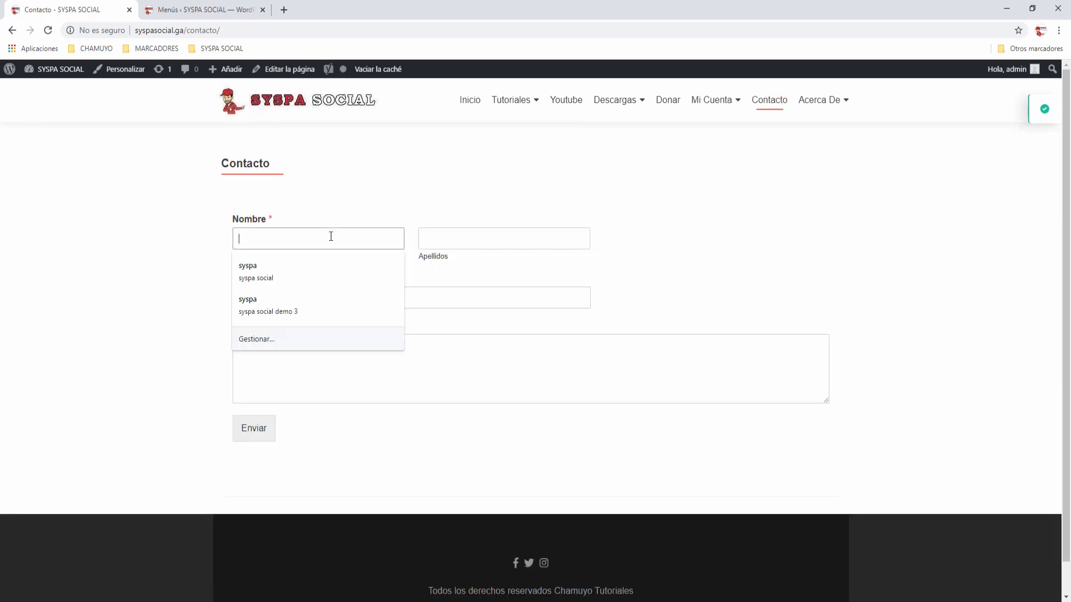
pyautogui.write('cccccc')
pyautogui.click(443, 237)
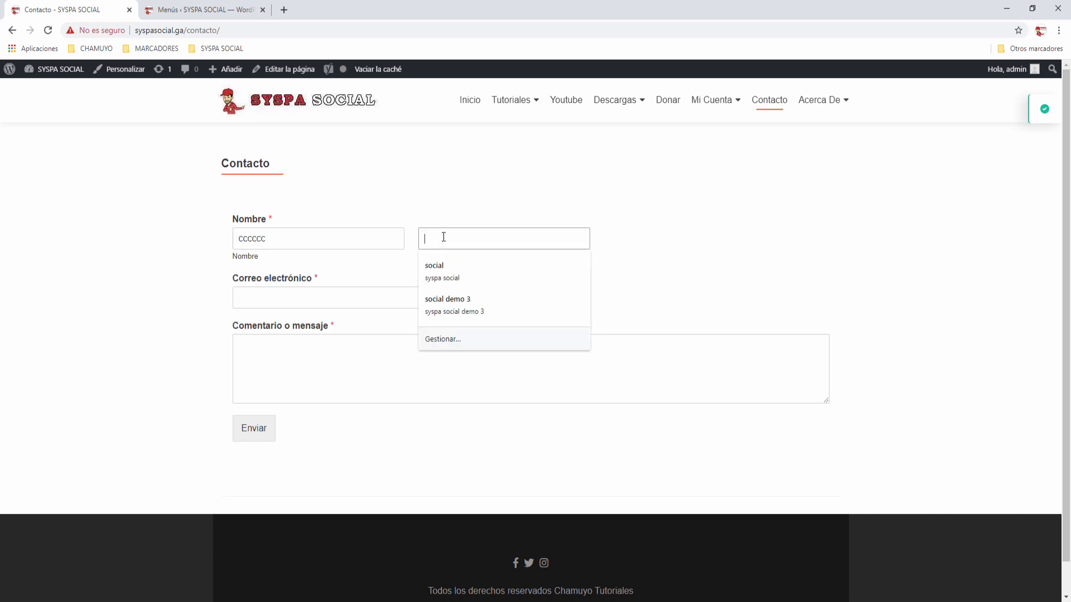
pyautogui.write('vvvvvvvvv')
pyautogui.click(359, 291)
pyautogui.click(297, 325)
pyautogui.click(293, 358)
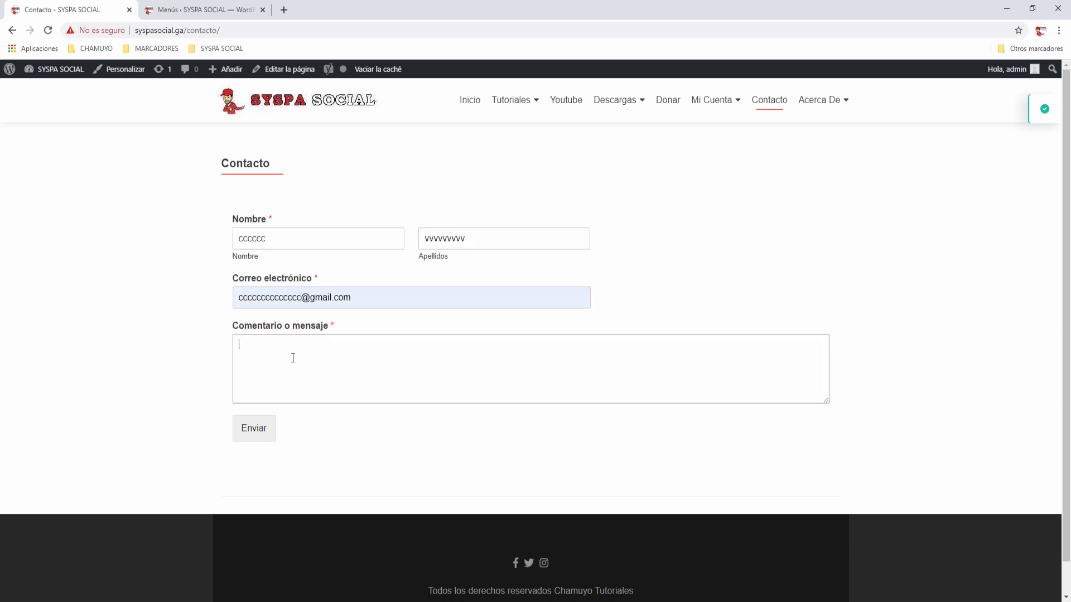
pyautogui.write('ccccccccccc')
pyautogui.click(256, 430)
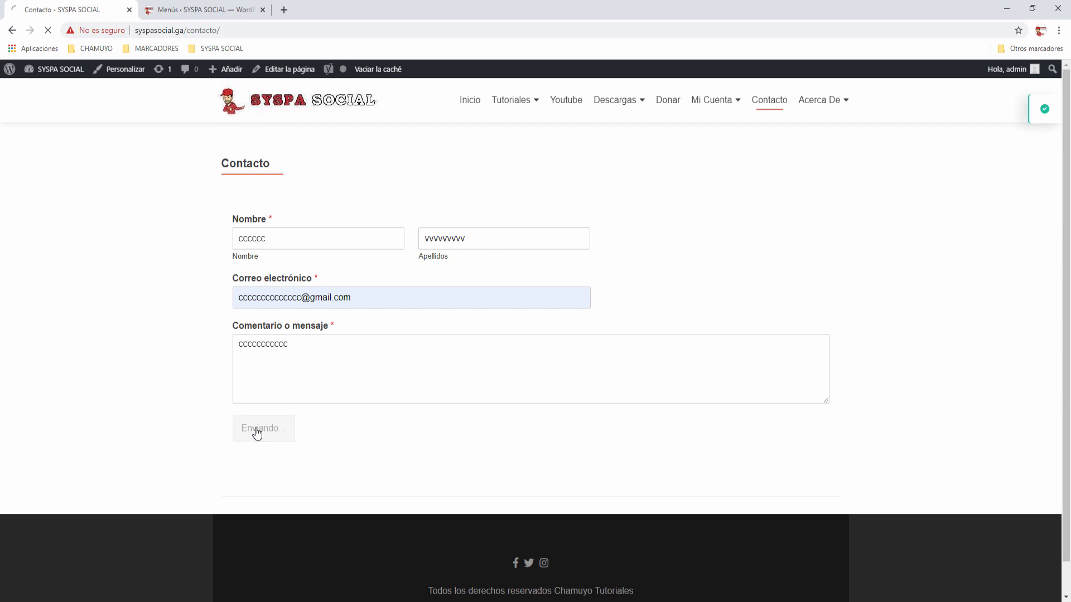